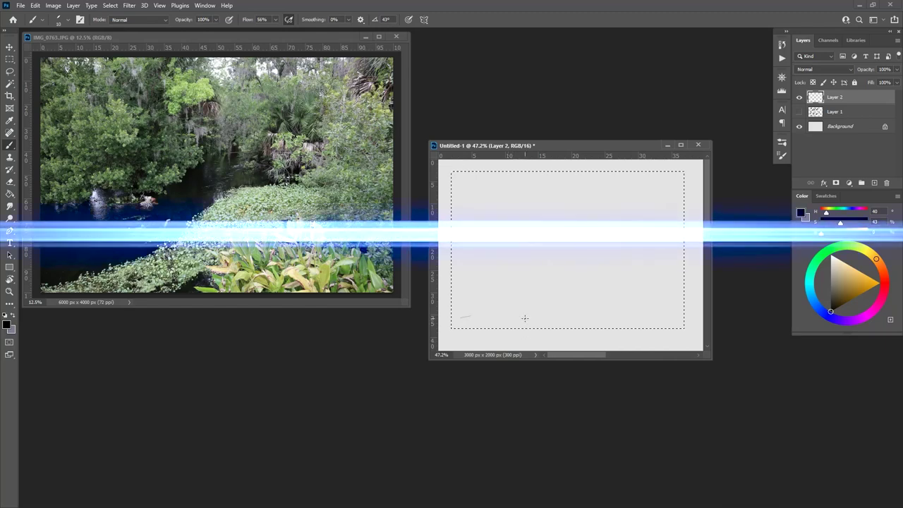
Sketch the landscape's tree, bank and foreground plant outlines in black on Layer 2, erasing stray lines at the waterline and adding branches.
{"action": "mouse_move", "coordinate": [451, 320]}
{"action": "left_mouse_down"}
{"action": "mouse_move", "coordinate": [504, 308]}
{"action": "mouse_move", "coordinate": [493, 317]}
{"action": "mouse_move", "coordinate": [545, 282]}
{"action": "mouse_move", "coordinate": [545, 264]}
{"action": "mouse_move", "coordinate": [537, 286]}
{"action": "mouse_move", "coordinate": [606, 264]}
{"action": "mouse_move", "coordinate": [556, 270]}
{"action": "mouse_move", "coordinate": [634, 257]}
{"action": "mouse_move", "coordinate": [616, 255]}
{"action": "mouse_move", "coordinate": [624, 247]}
{"action": "mouse_move", "coordinate": [589, 242]}
{"action": "left_mouse_up"}
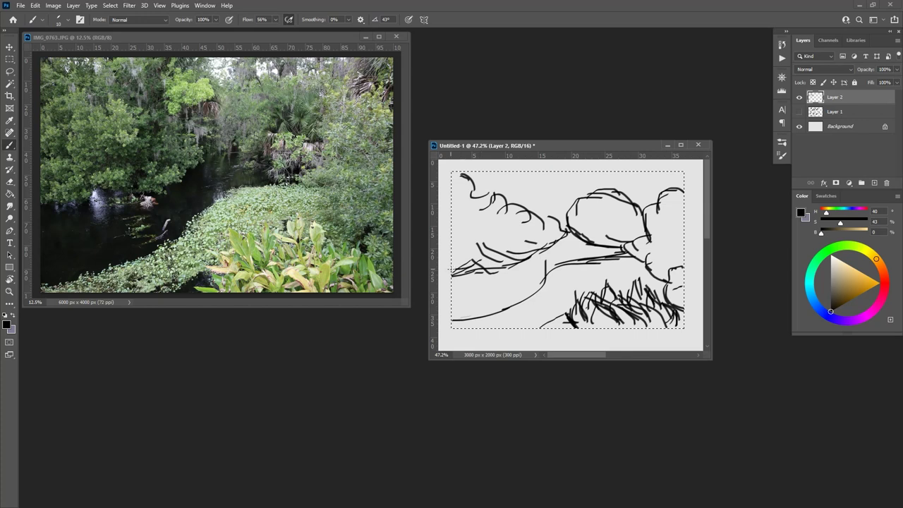
{"action": "key", "text": "e"}
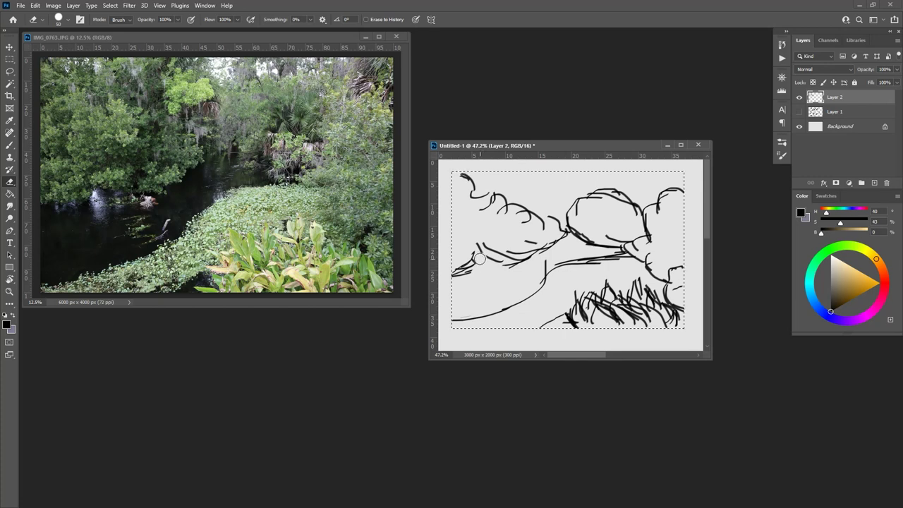
{"action": "key", "text": "b"}
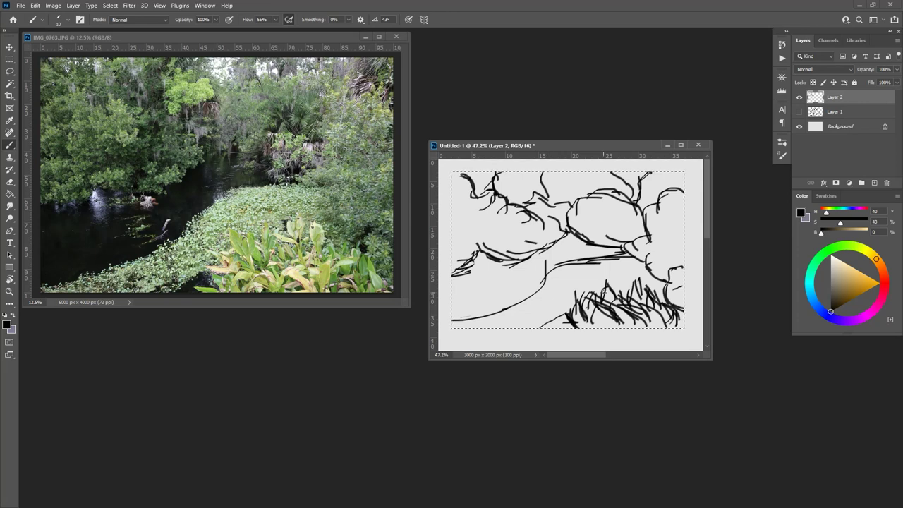
Sample the pale green of the floating plants from the reference photo and choose the Hard Round Pressure Size brush.
{"action": "left_click", "coordinate": [833, 249]}
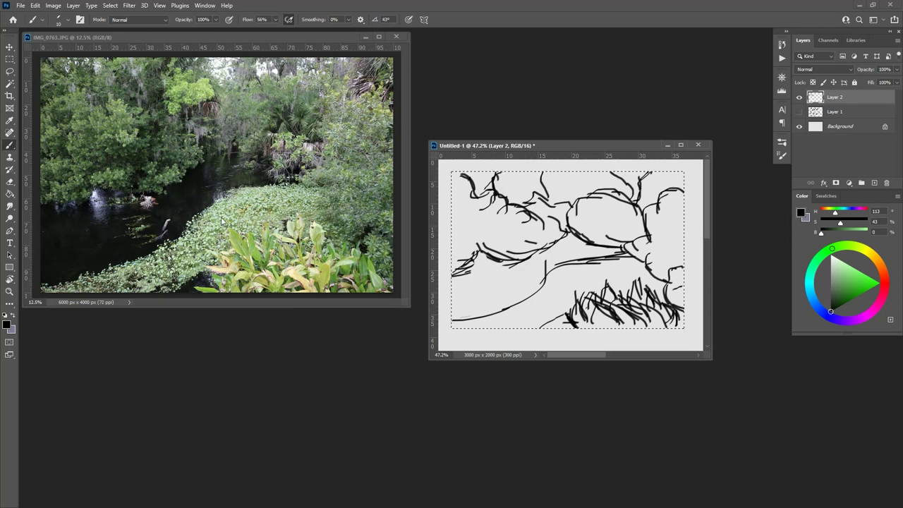
{"action": "left_click", "coordinate": [244, 216], "text": "alt"}
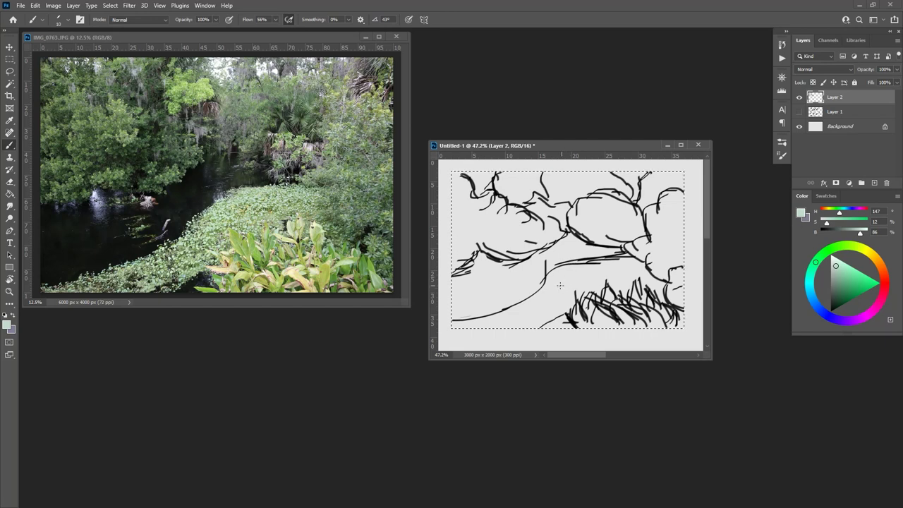
{"action": "left_click", "coordinate": [781, 156]}
{"action": "left_click", "coordinate": [729, 348]}
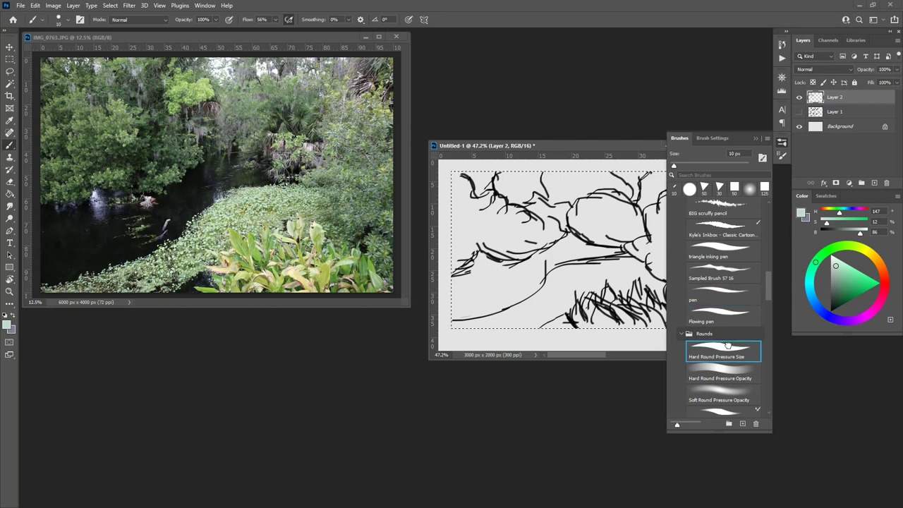
{"action": "left_click", "coordinate": [754, 138]}
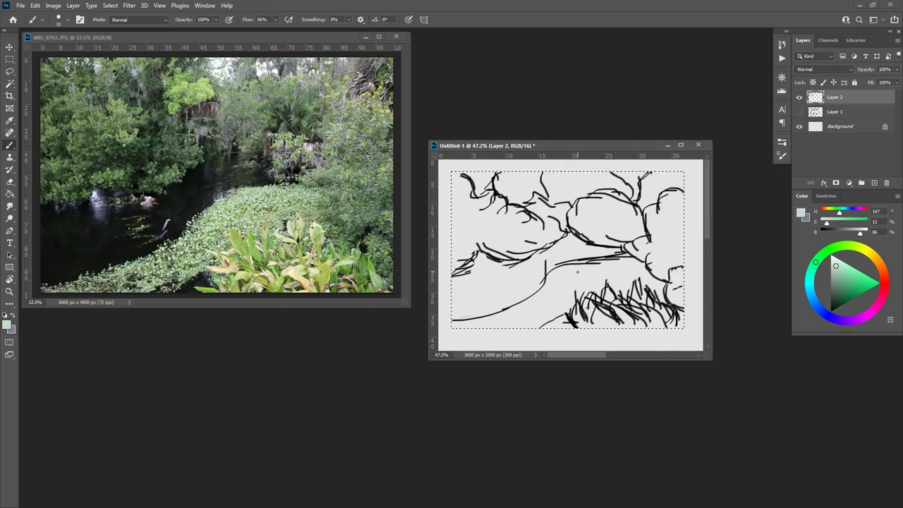
Paint the first pale green strokes along the plant bank's edge, enlarging the brush to 60 px.
{"action": "left_click_drag", "start_coordinate": [550, 290], "coordinate": [544, 289]}
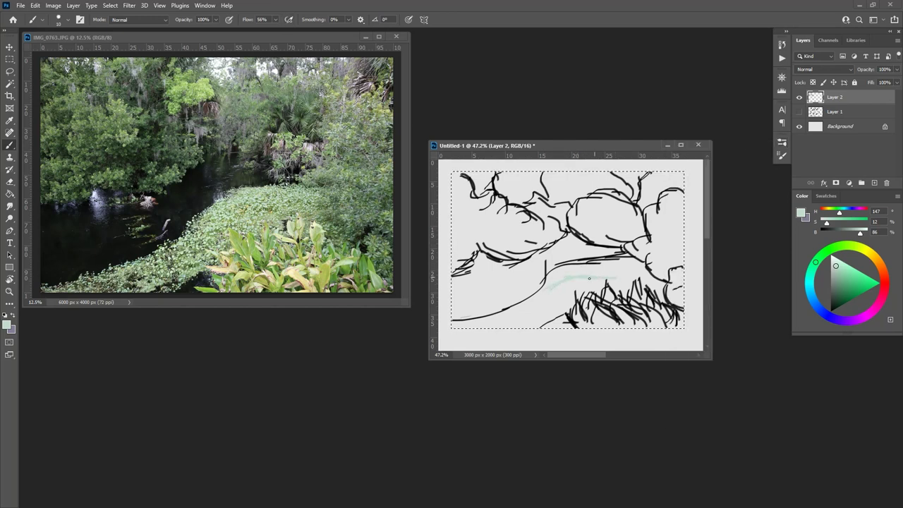
{"action": "key", "text": "bracketright"}
{"action": "key", "text": "bracketright"}
{"action": "key", "text": "bracketright"}
{"action": "key", "text": "bracketright"}
{"action": "key", "text": "bracketright"}
{"action": "mouse_move", "coordinate": [569, 271]}
{"action": "left_mouse_down"}
{"action": "mouse_move", "coordinate": [525, 307]}
{"action": "mouse_move", "coordinate": [575, 278]}
{"action": "left_mouse_up"}
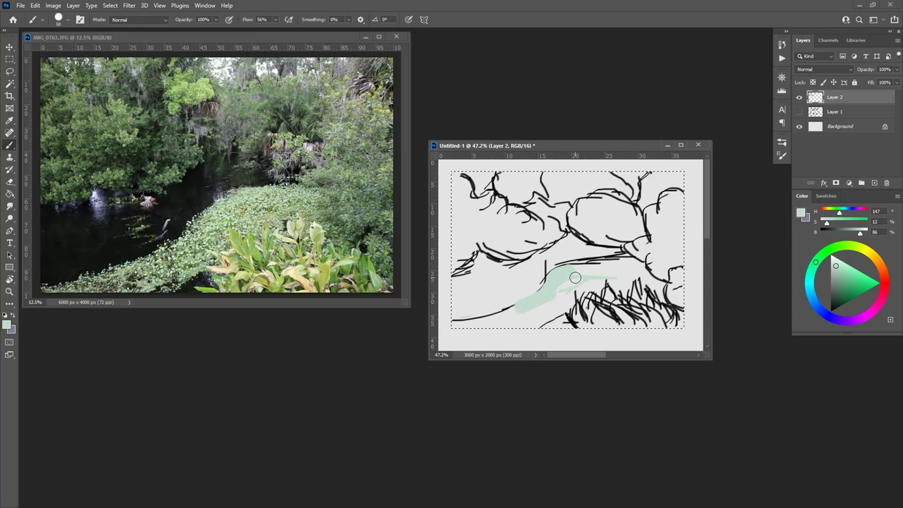
Enlarge the brush to 125 px and fill the plant bank with pale green down to the foreground leaves.
{"action": "key", "text": "bracketright"}
{"action": "key", "text": "bracketright"}
{"action": "key", "text": "bracketright"}
{"action": "key", "text": "bracketright"}
{"action": "key", "text": "bracketright"}
{"action": "key", "text": "bracketright"}
{"action": "key", "text": "bracketright"}
{"action": "key", "text": "bracketright"}
{"action": "left_click", "coordinate": [781, 143]}
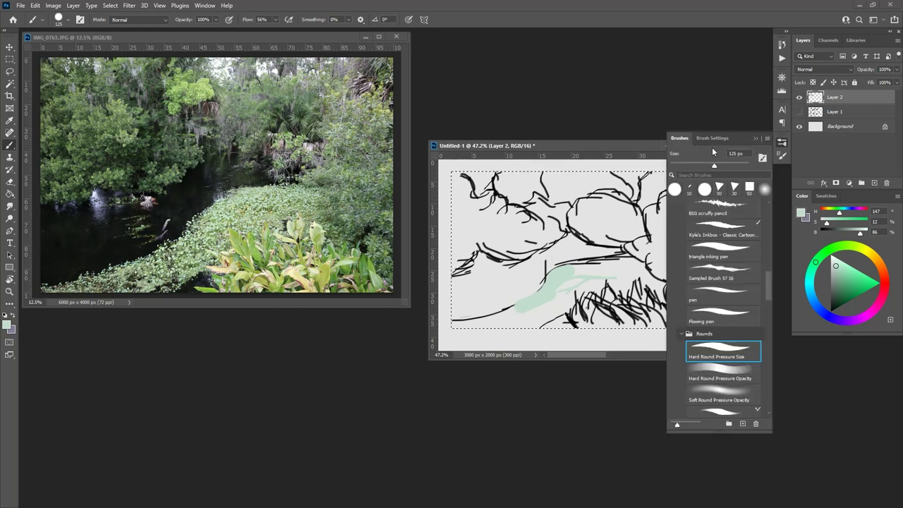
{"action": "left_click", "coordinate": [781, 143]}
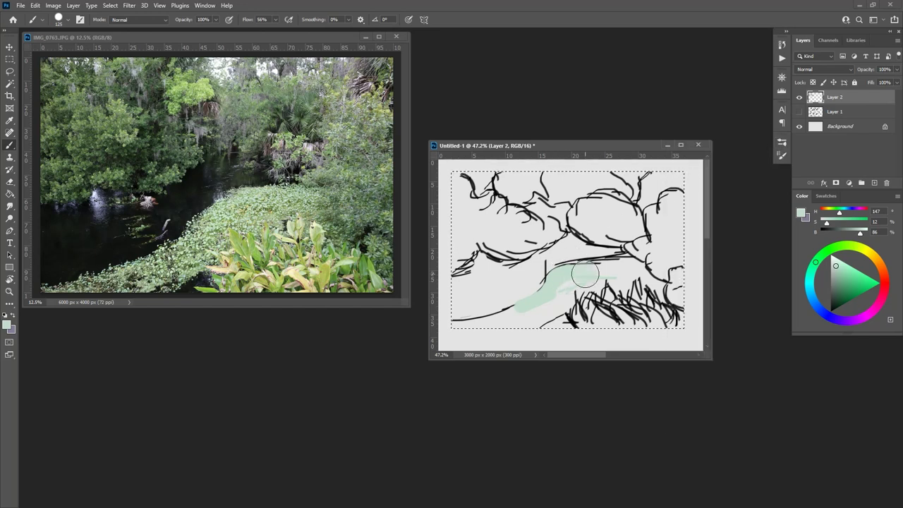
{"action": "left_click_drag", "start_coordinate": [591, 274], "coordinate": [627, 273]}
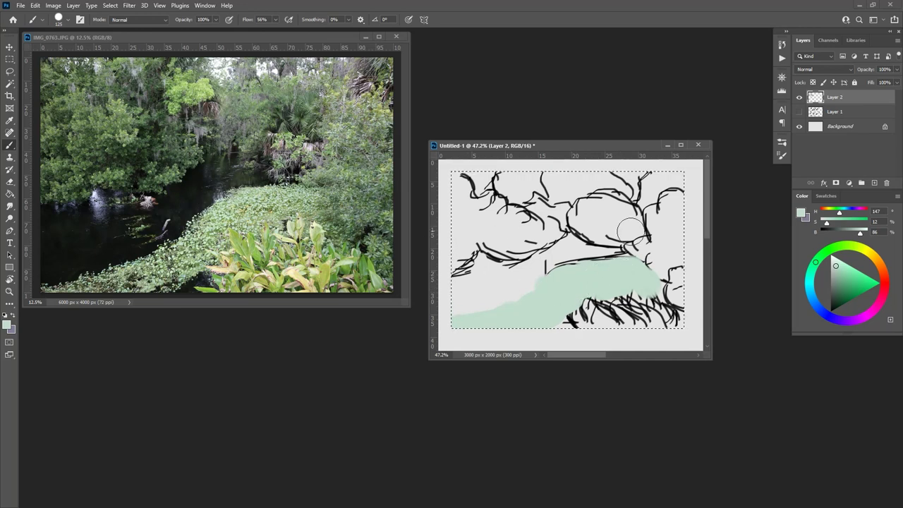
Block in the water with dark green (H 159, S 21, B 27), reducing the brush to 45 px for its narrow end.
{"action": "mouse_move", "coordinate": [836, 276]}
{"action": "left_mouse_down"}
{"action": "mouse_move", "coordinate": [835, 293]}
{"action": "mouse_move", "coordinate": [816, 267]}
{"action": "mouse_move", "coordinate": [832, 297]}
{"action": "left_mouse_up"}
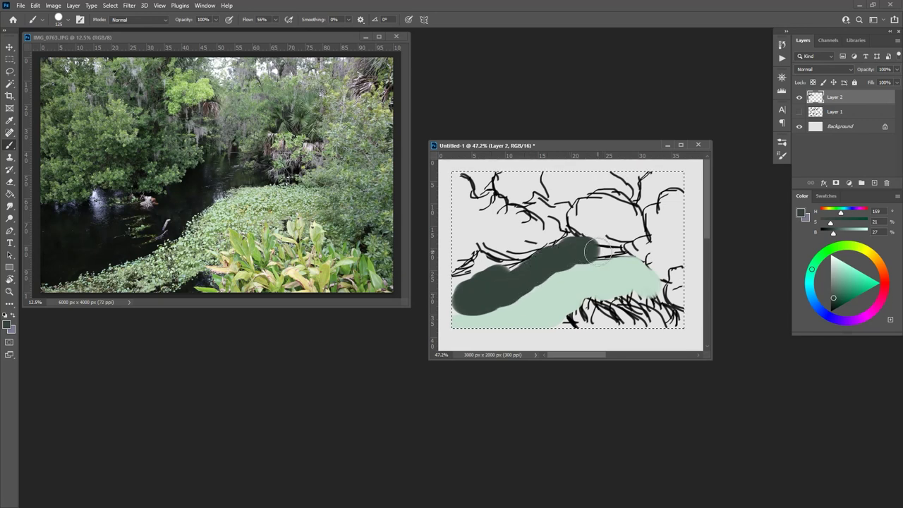
{"action": "key", "text": "bracketleft"}
{"action": "key", "text": "bracketleft"}
{"action": "key", "text": "bracketleft"}
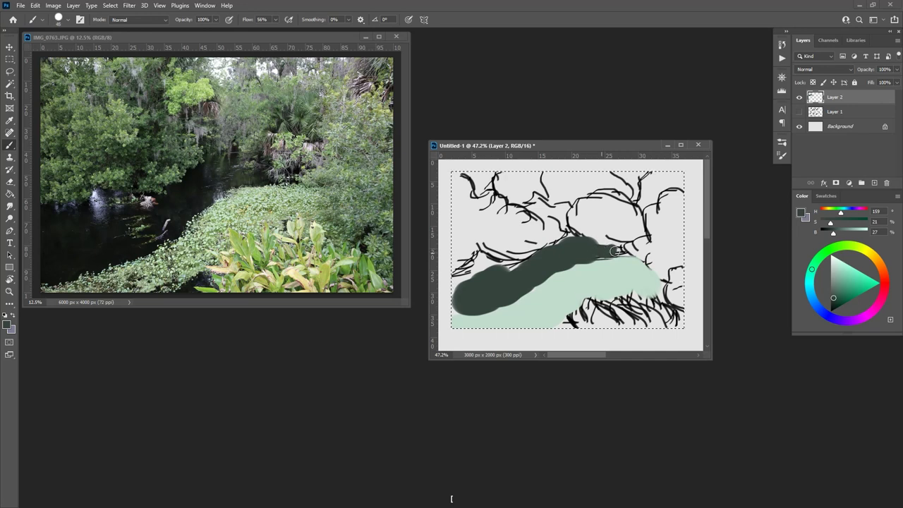
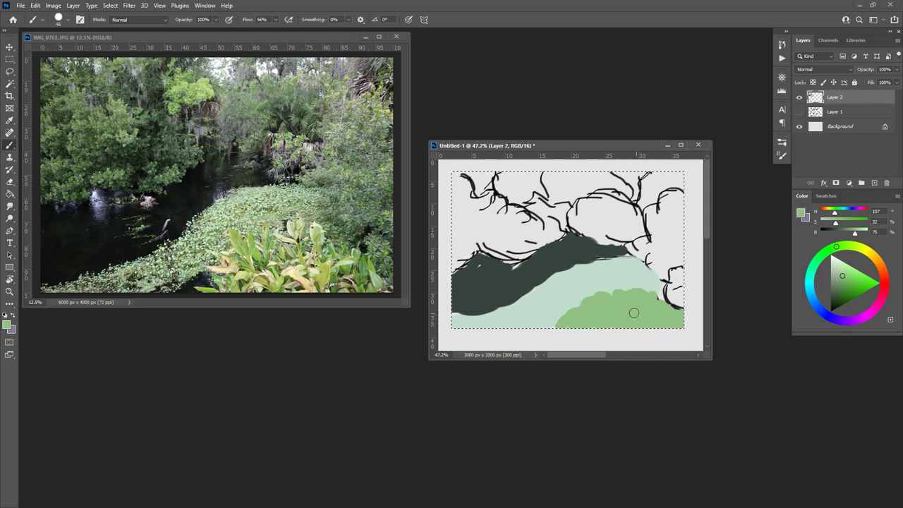
Choose the Bush2 brush and reduce its size to 125 px.
{"action": "left_click", "coordinate": [781, 143]}
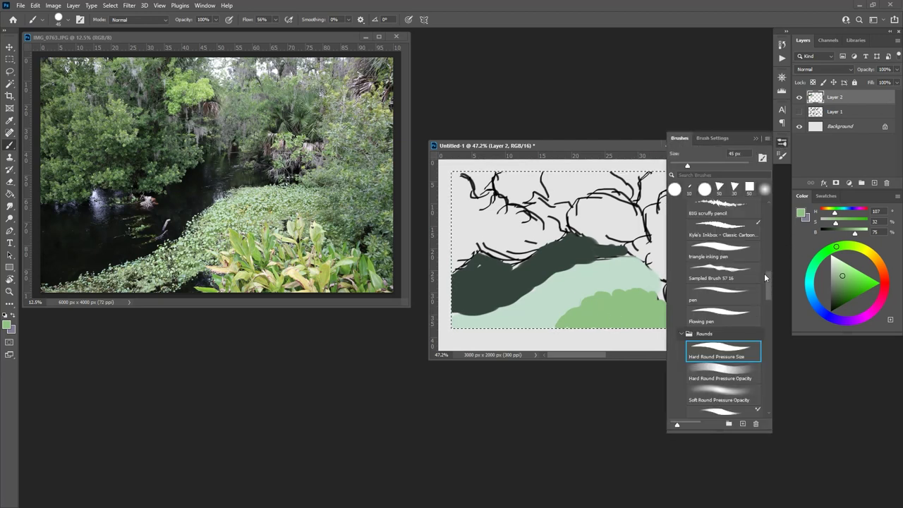
{"action": "left_click_drag", "start_coordinate": [766, 281], "coordinate": [774, 355]}
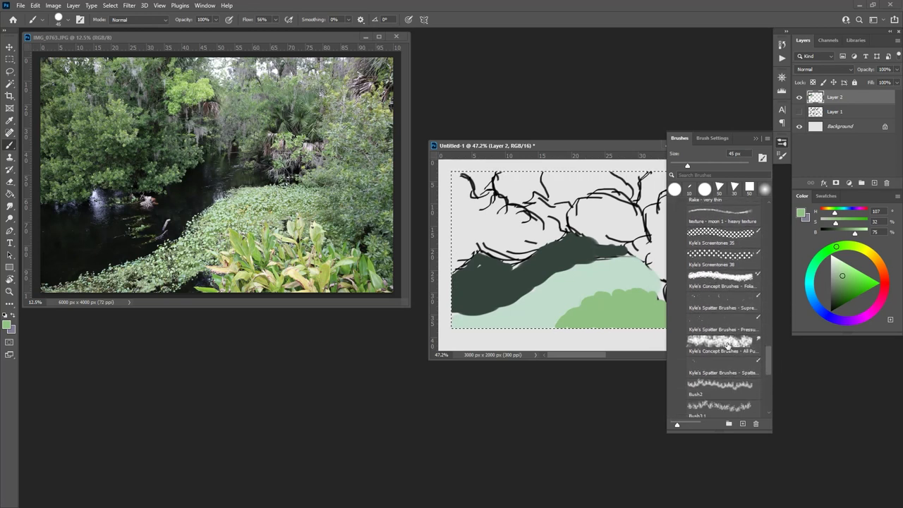
{"action": "left_click", "coordinate": [720, 386]}
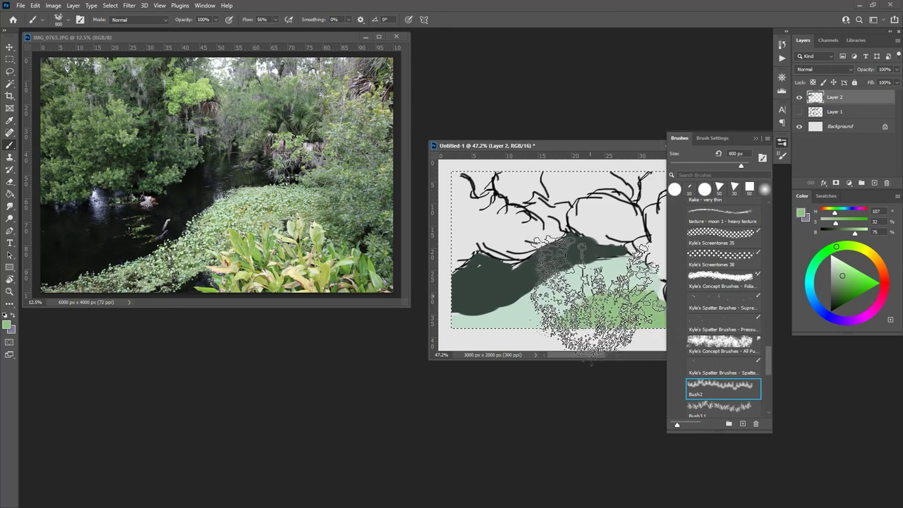
{"action": "key", "text": "bracketleft"}
{"action": "key", "text": "bracketleft"}
{"action": "key", "text": "bracketleft"}
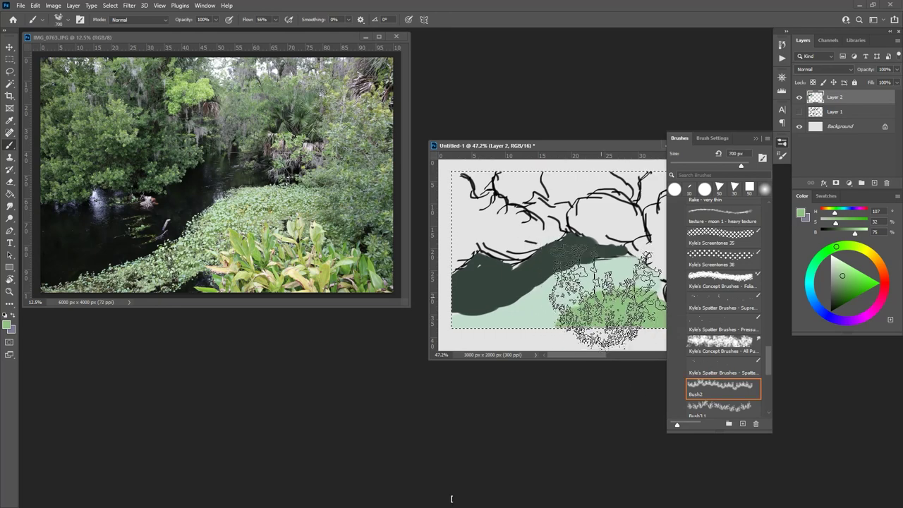
{"action": "key", "text": "bracketleft"}
{"action": "key", "text": "bracketleft"}
{"action": "key", "text": "bracketleft"}
{"action": "key", "text": "bracketleft"}
{"action": "key", "text": "bracketleft"}
{"action": "key", "text": "bracketleft"}
{"action": "key", "text": "bracketleft"}
{"action": "key", "text": "bracketleft"}
{"action": "key", "text": "bracketleft"}
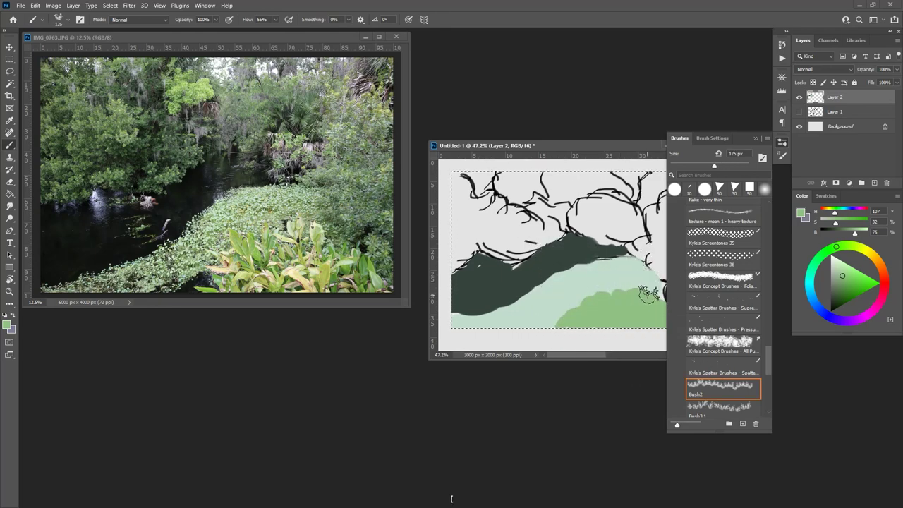
Texture the edge of the light green foreground bush with leafy strokes of the Bush2 brush at 90 px.
{"action": "mouse_move", "coordinate": [651, 292]}
{"action": "left_mouse_down"}
{"action": "mouse_move", "coordinate": [626, 291]}
{"action": "mouse_move", "coordinate": [646, 293]}
{"action": "mouse_move", "coordinate": [582, 305]}
{"action": "mouse_move", "coordinate": [638, 287]}
{"action": "mouse_move", "coordinate": [611, 290]}
{"action": "mouse_move", "coordinate": [576, 311]}
{"action": "left_mouse_up"}
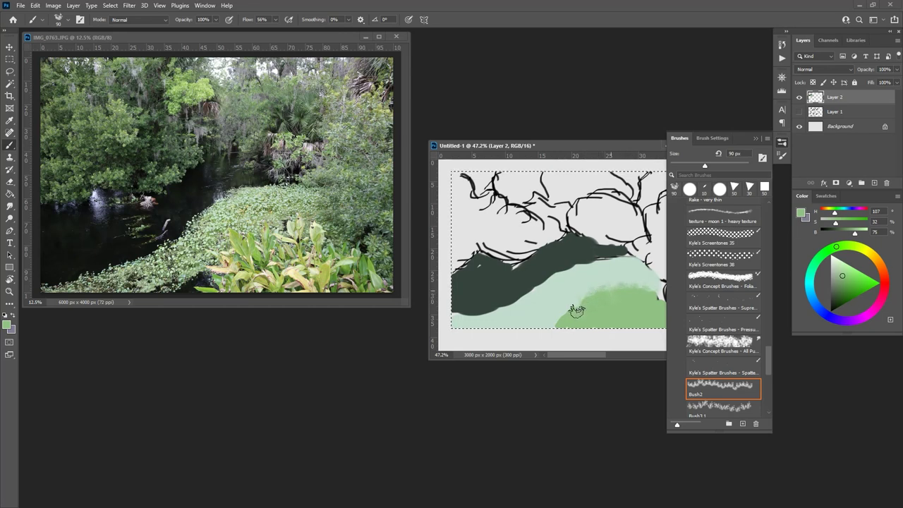
{"action": "left_click_drag", "start_coordinate": [633, 291], "coordinate": [577, 308]}
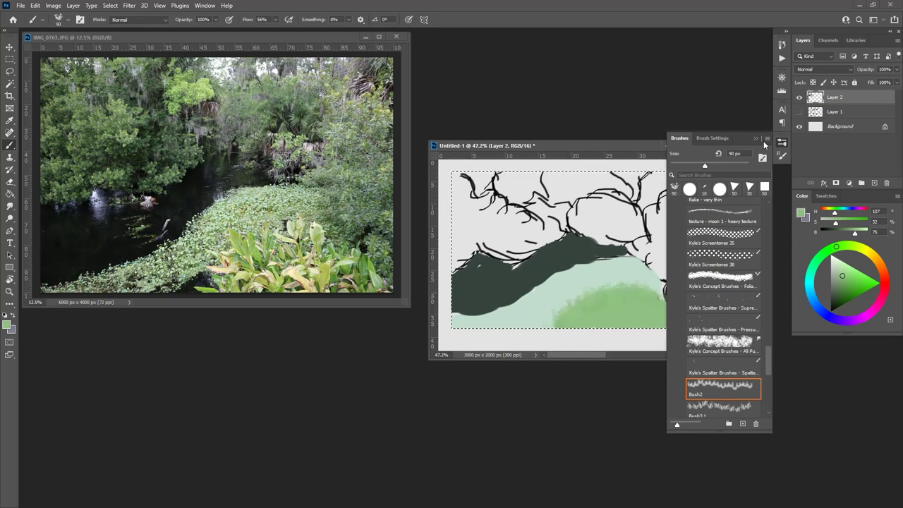
{"action": "left_click", "coordinate": [756, 138]}
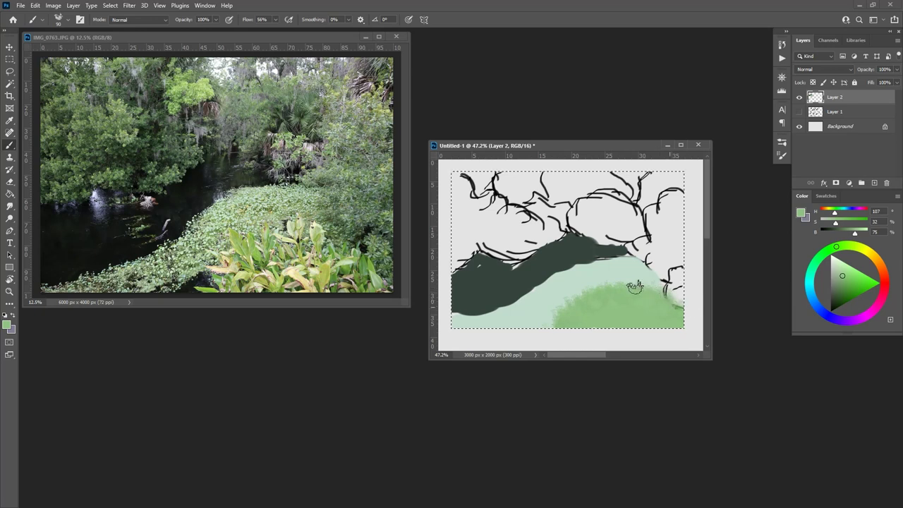
{"action": "mouse_move", "coordinate": [583, 297]}
{"action": "left_mouse_down"}
{"action": "mouse_move", "coordinate": [633, 287]}
{"action": "mouse_move", "coordinate": [679, 306]}
{"action": "left_mouse_up"}
Set the foreground colour to a mid tone with hue 107, saturation 0% and brightness 54%.
{"action": "mouse_move", "coordinate": [833, 272]}
{"action": "left_mouse_down"}
{"action": "mouse_move", "coordinate": [830, 298]}
{"action": "mouse_move", "coordinate": [828, 282]}
{"action": "left_mouse_up"}
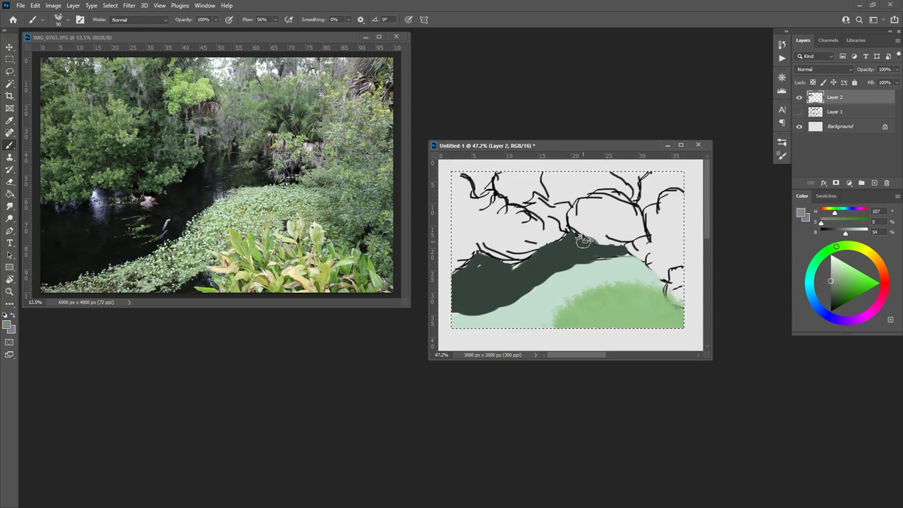
{"action": "left_click", "coordinate": [782, 140]}
{"action": "left_click", "coordinate": [691, 205]}
{"action": "left_click_drag", "start_coordinate": [799, 99], "coordinate": [799, 112]}
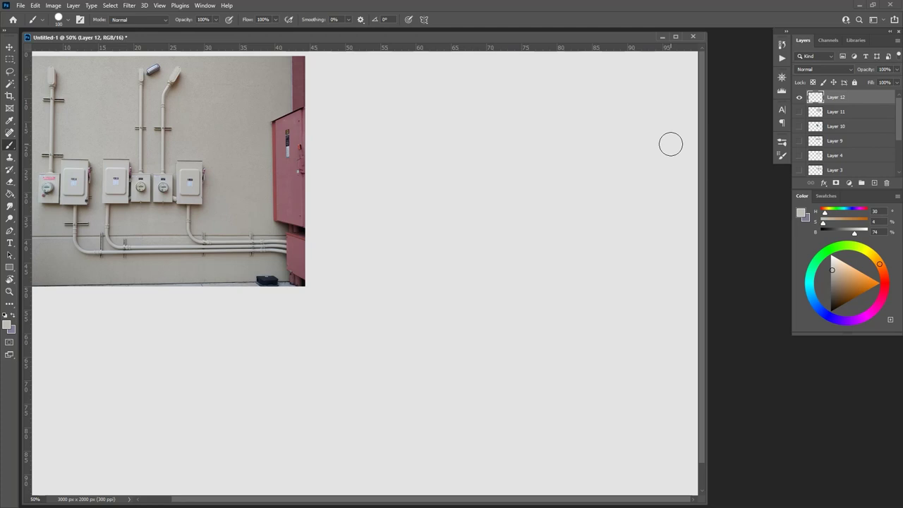
Activate the Line tool in Shape mode and set its stroke to no colour.
{"action": "key", "text": "u"}
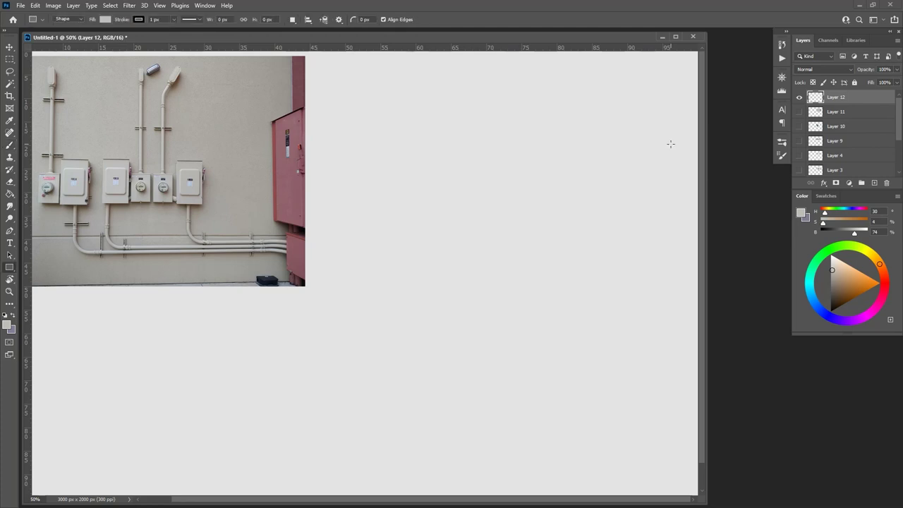
{"action": "left_click", "coordinate": [11, 271]}
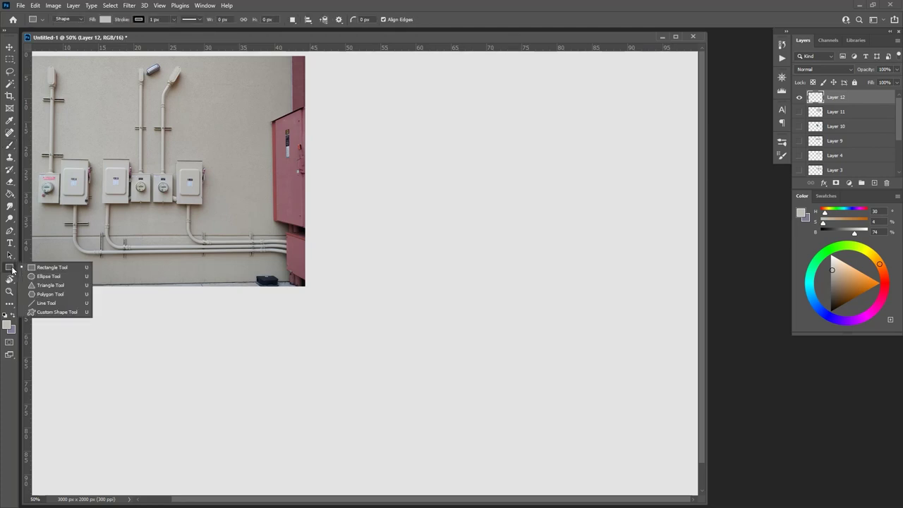
{"action": "left_click", "coordinate": [67, 302]}
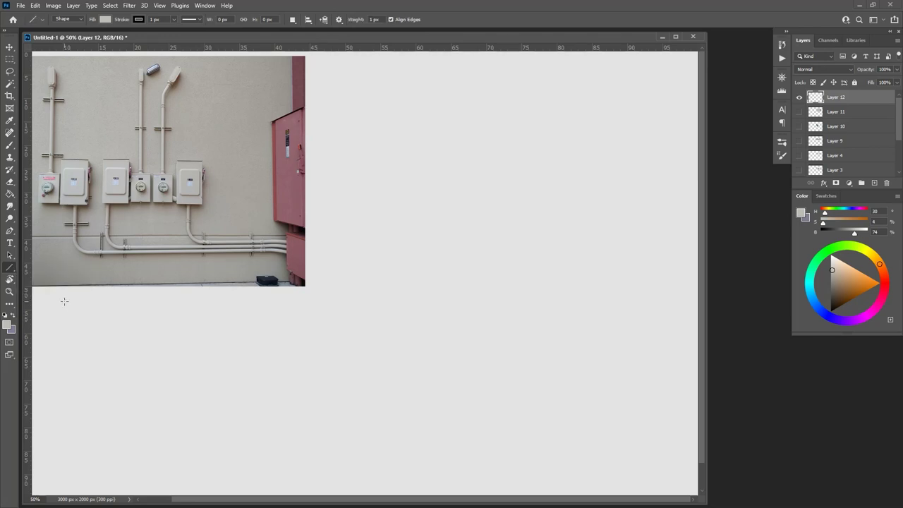
{"action": "left_click", "coordinate": [109, 19]}
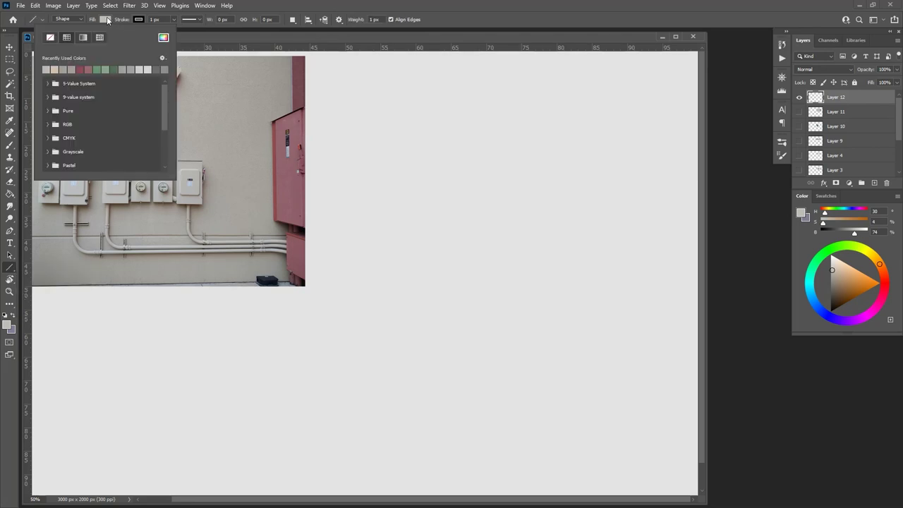
{"action": "left_click", "coordinate": [138, 19]}
{"action": "left_click", "coordinate": [139, 19]}
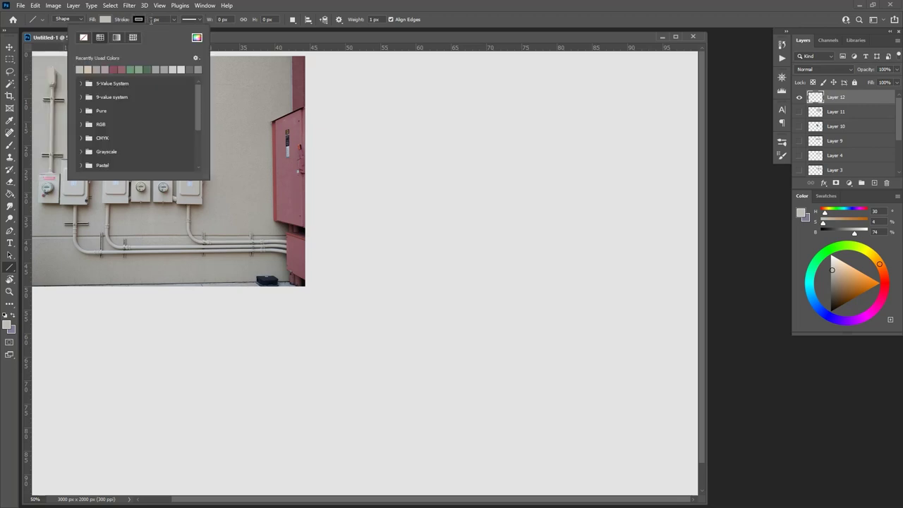
{"action": "left_click", "coordinate": [86, 40]}
{"action": "left_click", "coordinate": [200, 20]}
{"action": "left_click", "coordinate": [199, 21]}
{"action": "left_click", "coordinate": [200, 21]}
{"action": "left_click", "coordinate": [138, 19]}
{"action": "left_click", "coordinate": [139, 19]}
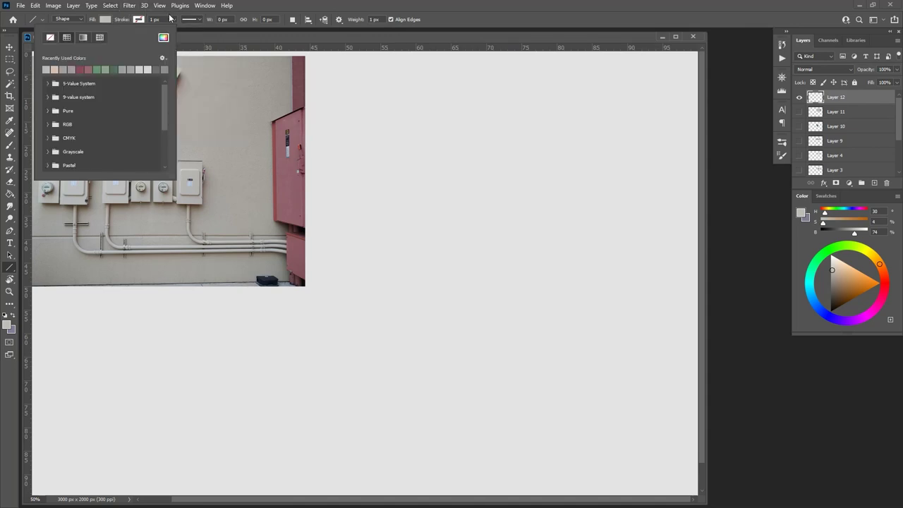
{"action": "left_click", "coordinate": [419, 42]}
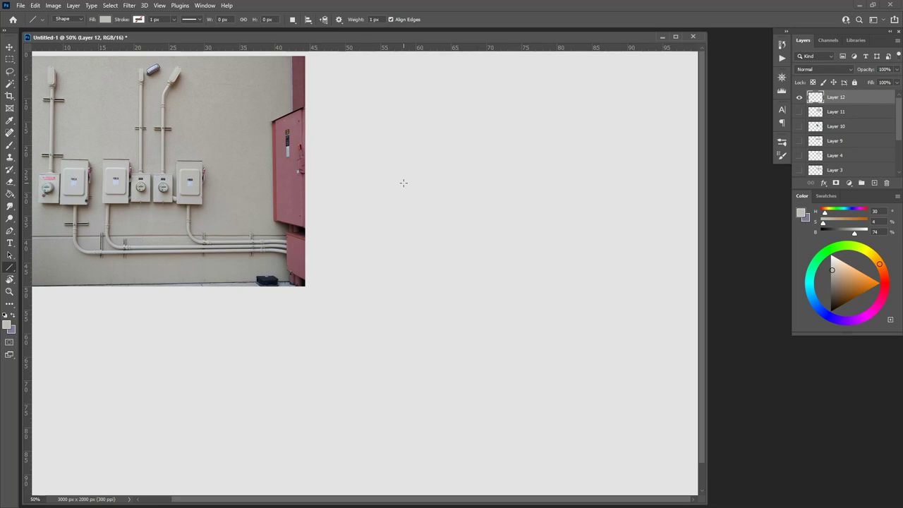
Set the line weight to 13 px and draw a nearly vertical grey line about 360 px long beside the utility box photo.
{"action": "key", "text": "]"}
{"action": "key", "text": "]"}
{"action": "key", "text": "]"}
{"action": "key", "text": "]"}
{"action": "key", "text": "]"}
{"action": "key", "text": "]"}
{"action": "key", "text": "]"}
{"action": "key", "text": "]"}
{"action": "key", "text": "]"}
{"action": "key", "text": "]"}
{"action": "key", "text": "]"}
{"action": "left_click_drag", "start_coordinate": [438, 99], "coordinate": [435, 184]}
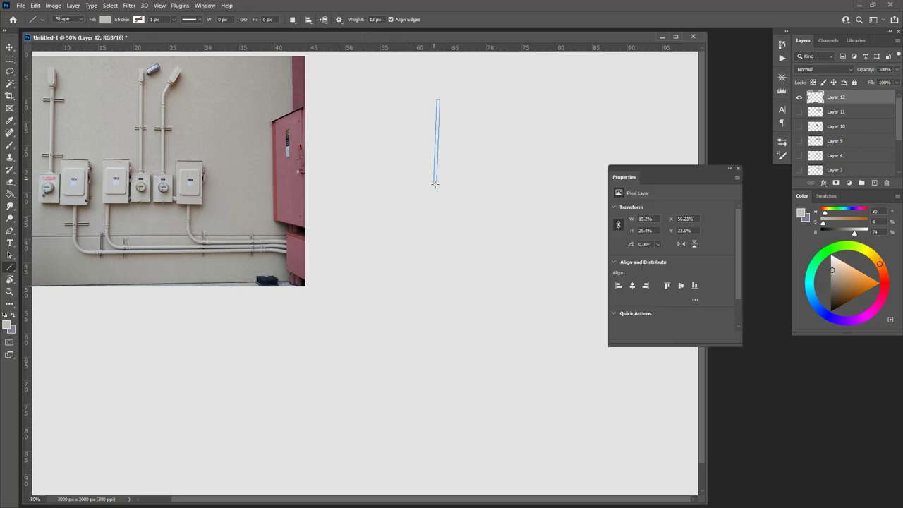
{"action": "left_click", "coordinate": [737, 169]}
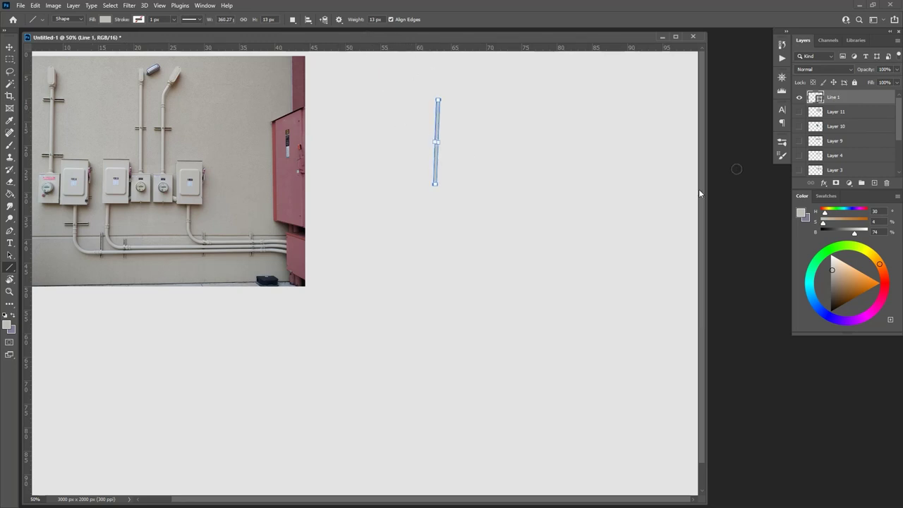
{"action": "key", "text": "Return"}
Switch the Line tool from Shape to Pixels mode and rasterize the existing line's shape layer.
{"action": "left_click", "coordinate": [81, 19]}
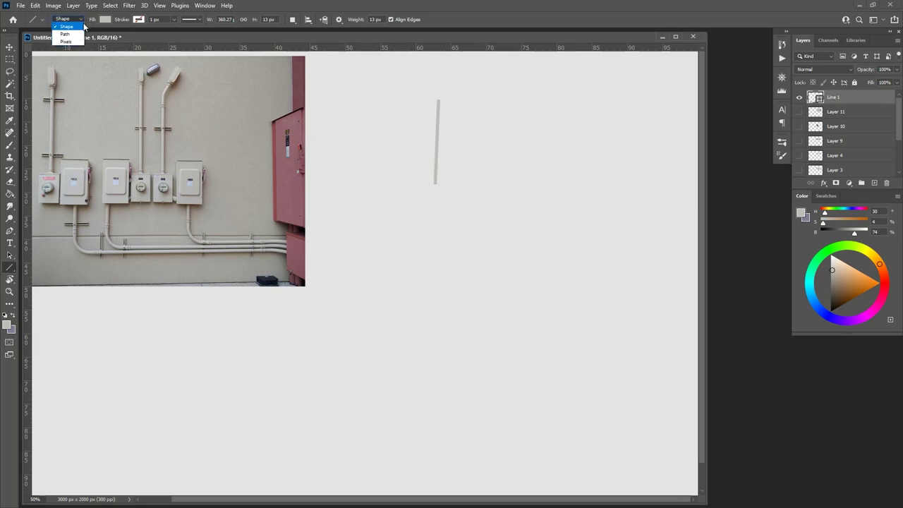
{"action": "left_click", "coordinate": [76, 42]}
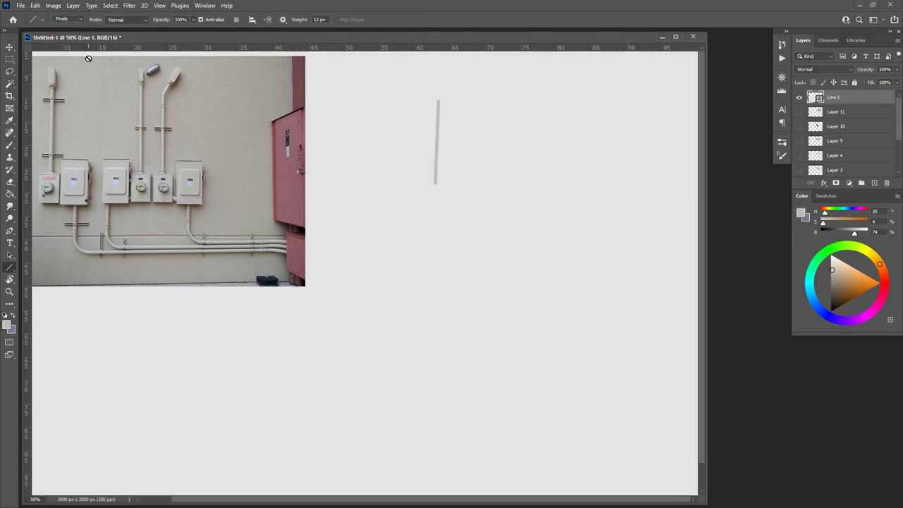
{"action": "left_click", "coordinate": [465, 120]}
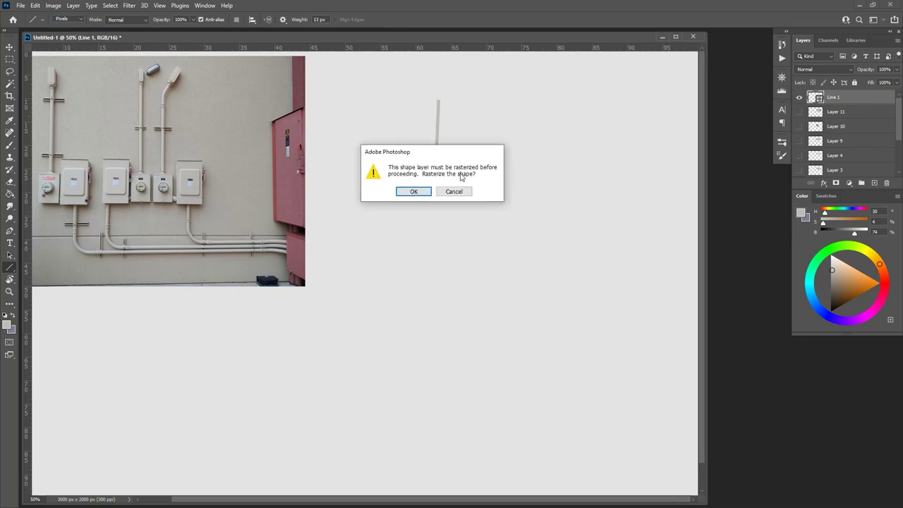
{"action": "left_click", "coordinate": [422, 192]}
Draw a crosshatch of thin grey practice lines at 13 to 14 px beside the utility box photo.
{"action": "left_click_drag", "start_coordinate": [465, 110], "coordinate": [447, 206]}
{"action": "left_click_drag", "start_coordinate": [489, 139], "coordinate": [404, 195]}
{"action": "left_click_drag", "start_coordinate": [484, 114], "coordinate": [473, 217]}
{"action": "left_click_drag", "start_coordinate": [502, 133], "coordinate": [492, 229]}
{"action": "left_click_drag", "start_coordinate": [536, 137], "coordinate": [402, 210]}
{"action": "left_click_drag", "start_coordinate": [520, 154], "coordinate": [425, 211]}
{"action": "left_click_drag", "start_coordinate": [525, 163], "coordinate": [430, 223]}
{"action": "left_click_drag", "start_coordinate": [513, 184], "coordinate": [449, 232]}
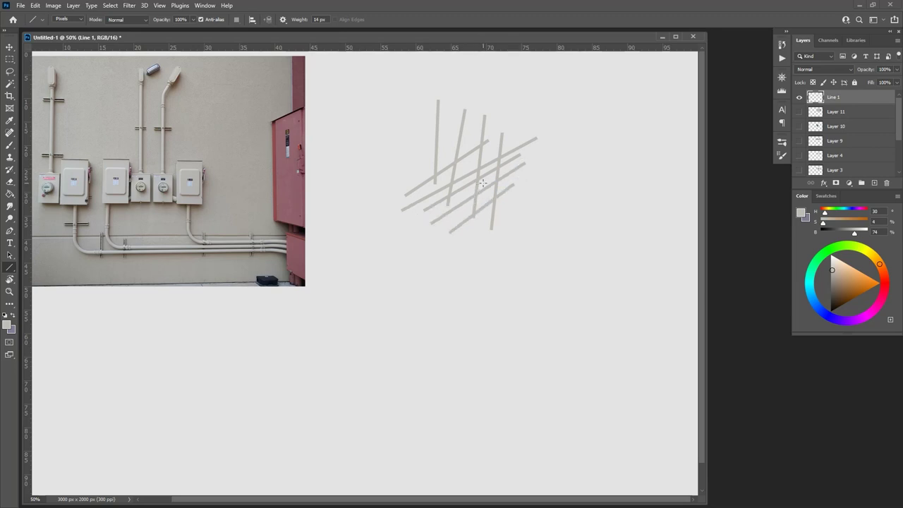
Raise the line weight to 28 px and then 55 px, drawing thick practice lines and short blocks over and beside the crosshatch.
{"action": "key", "text": "bracketright"}
{"action": "key", "text": "bracketright"}
{"action": "key", "text": "bracketright"}
{"action": "left_click_drag", "start_coordinate": [514, 128], "coordinate": [464, 171]}
{"action": "mouse_move", "coordinate": [528, 119]}
{"action": "left_mouse_down"}
{"action": "mouse_move", "coordinate": [395, 189]}
{"action": "mouse_move", "coordinate": [506, 136]}
{"action": "mouse_move", "coordinate": [378, 146]}
{"action": "left_mouse_up"}
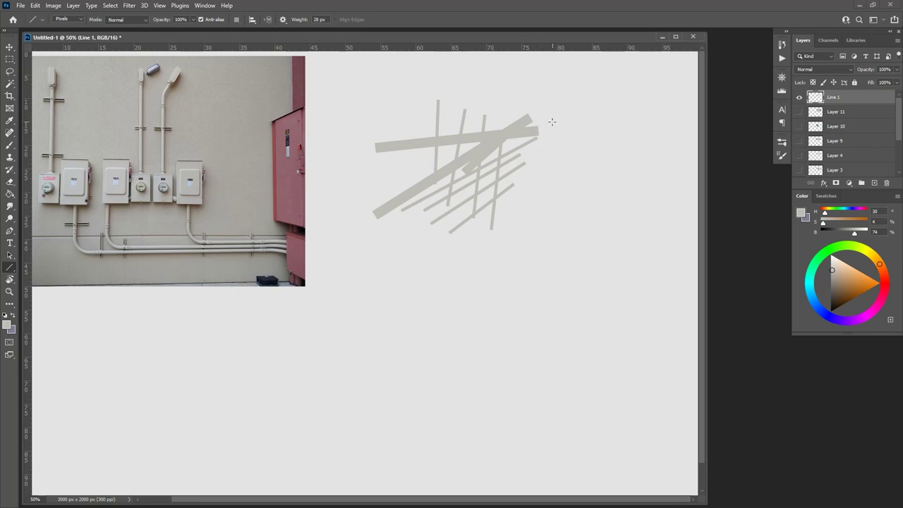
{"action": "left_click_drag", "start_coordinate": [543, 139], "coordinate": [541, 225]}
{"action": "mouse_move", "coordinate": [566, 150]}
{"action": "left_mouse_down"}
{"action": "mouse_move", "coordinate": [591, 205]}
{"action": "mouse_move", "coordinate": [613, 201]}
{"action": "left_mouse_up"}
{"action": "mouse_move", "coordinate": [601, 172]}
{"action": "left_mouse_down"}
{"action": "mouse_move", "coordinate": [611, 171]}
{"action": "mouse_move", "coordinate": [612, 135]}
{"action": "left_mouse_up"}
{"action": "left_click_drag", "start_coordinate": [595, 133], "coordinate": [632, 125]}
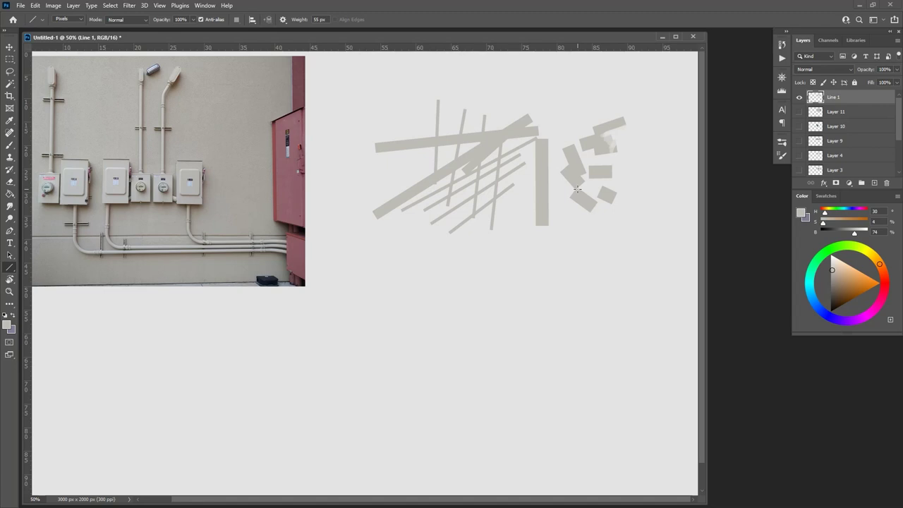
Delete the layer of practice lines and create a new empty layer.
{"action": "mouse_move", "coordinate": [815, 99]}
{"action": "left_mouse_down"}
{"action": "mouse_move", "coordinate": [873, 135]}
{"action": "mouse_move", "coordinate": [885, 182]}
{"action": "left_mouse_up"}
{"action": "left_click", "coordinate": [875, 183]}
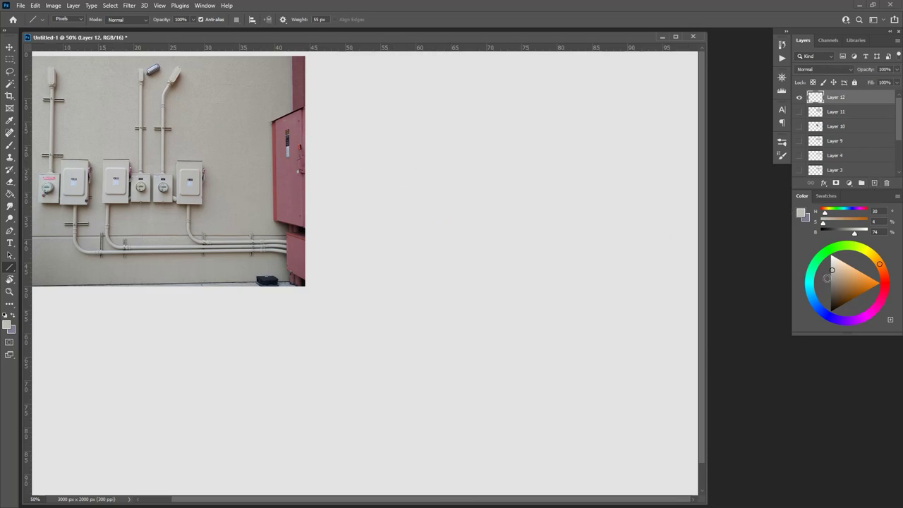
Block in the wall beside the photo with overlapping 73 px beige lines, hue 30, saturation 7%, brightness 76%.
{"action": "left_click", "coordinate": [833, 270]}
{"action": "mouse_move", "coordinate": [391, 84]}
{"action": "left_mouse_down"}
{"action": "mouse_move", "coordinate": [391, 134]}
{"action": "mouse_move", "coordinate": [414, 134]}
{"action": "mouse_move", "coordinate": [403, 144]}
{"action": "left_mouse_up"}
{"action": "mouse_move", "coordinate": [443, 98]}
{"action": "left_mouse_down"}
{"action": "mouse_move", "coordinate": [409, 159]}
{"action": "mouse_move", "coordinate": [426, 164]}
{"action": "left_mouse_up"}
{"action": "left_click_drag", "start_coordinate": [450, 124], "coordinate": [443, 169]}
{"action": "mouse_move", "coordinate": [423, 77]}
{"action": "left_mouse_down"}
{"action": "mouse_move", "coordinate": [423, 114]}
{"action": "mouse_move", "coordinate": [447, 125]}
{"action": "left_mouse_up"}
{"action": "left_click_drag", "start_coordinate": [464, 86], "coordinate": [464, 140]}
{"action": "left_click_drag", "start_coordinate": [474, 93], "coordinate": [471, 155]}
{"action": "left_click_drag", "start_coordinate": [483, 128], "coordinate": [475, 184]}
{"action": "left_click_drag", "start_coordinate": [454, 159], "coordinate": [438, 220]}
{"action": "left_click_drag", "start_coordinate": [428, 141], "coordinate": [408, 234]}
{"action": "left_click_drag", "start_coordinate": [402, 126], "coordinate": [399, 226]}
{"action": "left_click_drag", "start_coordinate": [438, 151], "coordinate": [431, 247]}
{"action": "left_click_drag", "start_coordinate": [445, 164], "coordinate": [442, 255]}
{"action": "mouse_move", "coordinate": [462, 151]}
{"action": "left_mouse_down"}
{"action": "mouse_move", "coordinate": [458, 246]}
{"action": "mouse_move", "coordinate": [474, 253]}
{"action": "left_mouse_up"}
{"action": "left_click_drag", "start_coordinate": [495, 146], "coordinate": [490, 248]}
{"action": "left_click_drag", "start_coordinate": [504, 140], "coordinate": [502, 250]}
{"action": "left_click_drag", "start_coordinate": [517, 133], "coordinate": [510, 233]}
{"action": "left_click_drag", "start_coordinate": [513, 103], "coordinate": [483, 187]}
{"action": "left_click_drag", "start_coordinate": [504, 88], "coordinate": [437, 143]}
{"action": "left_click_drag", "start_coordinate": [395, 179], "coordinate": [499, 164]}
{"action": "left_click_drag", "start_coordinate": [418, 214], "coordinate": [526, 193]}
{"action": "left_click_drag", "start_coordinate": [423, 238], "coordinate": [539, 215]}
{"action": "left_click_drag", "start_coordinate": [495, 249], "coordinate": [554, 219]}
{"action": "left_click_drag", "start_coordinate": [530, 101], "coordinate": [523, 203]}
{"action": "left_click_drag", "start_coordinate": [536, 132], "coordinate": [533, 211]}
{"action": "left_click_drag", "start_coordinate": [549, 163], "coordinate": [546, 217]}
{"action": "mouse_move", "coordinate": [524, 99]}
{"action": "left_mouse_down"}
{"action": "mouse_move", "coordinate": [507, 108]}
{"action": "mouse_move", "coordinate": [468, 185]}
{"action": "left_mouse_up"}
{"action": "left_click_drag", "start_coordinate": [397, 166], "coordinate": [386, 237]}
{"action": "left_click_drag", "start_coordinate": [388, 130], "coordinate": [377, 237]}
{"action": "left_click_drag", "start_coordinate": [413, 208], "coordinate": [397, 285]}
{"action": "left_click_drag", "start_coordinate": [434, 203], "coordinate": [423, 264]}
{"action": "mouse_move", "coordinate": [468, 264]}
{"action": "left_mouse_down"}
{"action": "mouse_move", "coordinate": [480, 190]}
{"action": "mouse_move", "coordinate": [482, 267]}
{"action": "left_mouse_up"}
{"action": "left_click_drag", "start_coordinate": [510, 256], "coordinate": [521, 203]}
{"action": "mouse_move", "coordinate": [532, 203]}
{"action": "left_mouse_down"}
{"action": "mouse_move", "coordinate": [532, 251]}
{"action": "mouse_move", "coordinate": [597, 211]}
{"action": "left_mouse_up"}
{"action": "left_click_drag", "start_coordinate": [537, 184], "coordinate": [593, 170]}
{"action": "left_click_drag", "start_coordinate": [531, 157], "coordinate": [571, 145]}
{"action": "left_click_drag", "start_coordinate": [518, 137], "coordinate": [560, 120]}
{"action": "mouse_move", "coordinate": [471, 182]}
{"action": "left_mouse_down"}
{"action": "mouse_move", "coordinate": [509, 169]}
{"action": "mouse_move", "coordinate": [476, 195]}
{"action": "left_mouse_up"}
{"action": "mouse_move", "coordinate": [426, 164]}
{"action": "left_mouse_down"}
{"action": "mouse_move", "coordinate": [387, 187]}
{"action": "mouse_move", "coordinate": [367, 134]}
{"action": "left_mouse_up"}
{"action": "left_click_drag", "start_coordinate": [406, 140], "coordinate": [370, 114]}
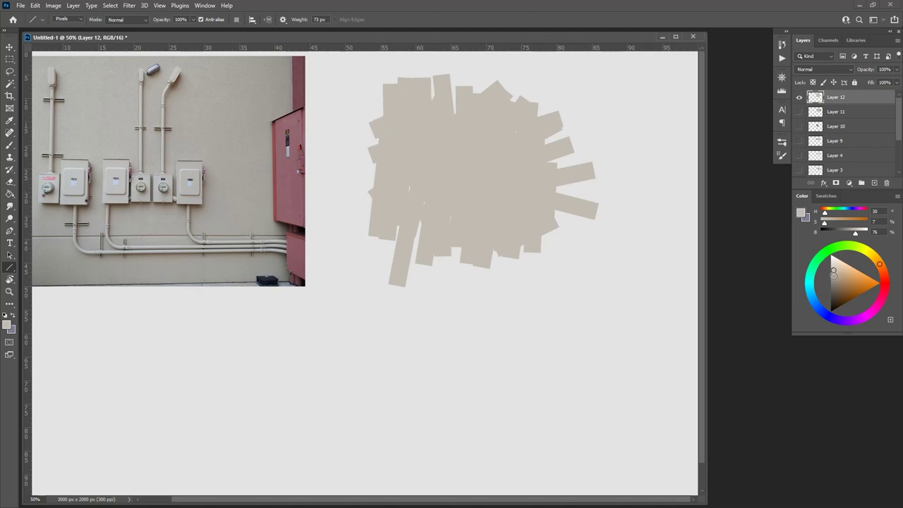
Set a dark brown-grey with hue 30, saturation 13%, brightness 42% and draw the box shadow's lower-right corner with progressively thinner lines.
{"action": "left_click_drag", "start_coordinate": [833, 272], "coordinate": [833, 286]}
{"action": "left_click_drag", "start_coordinate": [430, 193], "coordinate": [466, 193]}
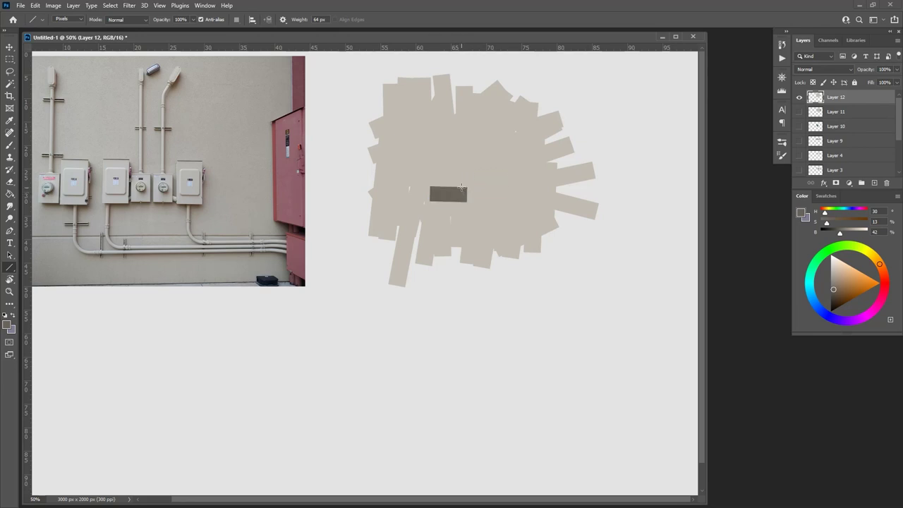
{"action": "key", "text": "bracketleft"}
{"action": "key", "text": "bracketleft"}
{"action": "key", "text": "bracketleft"}
{"action": "key", "text": "bracketleft"}
{"action": "key", "text": "bracketleft"}
{"action": "left_click_drag", "start_coordinate": [465, 157], "coordinate": [466, 196]}
{"action": "key", "text": "bracketleft"}
{"action": "key", "text": "bracketleft"}
{"action": "left_click_drag", "start_coordinate": [465, 162], "coordinate": [467, 190]}
{"action": "left_click_drag", "start_coordinate": [468, 191], "coordinate": [468, 190]}
Extend the dark box shadow to the left and upward with 38 px lines, forming a backwards L.
{"action": "key", "text": "bracketleft"}
{"action": "mouse_move", "coordinate": [467, 151]}
{"action": "left_mouse_down"}
{"action": "mouse_move", "coordinate": [466, 196]}
{"action": "mouse_move", "coordinate": [468, 177]}
{"action": "left_mouse_up"}
{"action": "key", "text": "bracketleft"}
{"action": "mouse_move", "coordinate": [424, 195]}
{"action": "left_mouse_down"}
{"action": "mouse_move", "coordinate": [438, 195]}
{"action": "mouse_move", "coordinate": [430, 196]}
{"action": "left_mouse_up"}
{"action": "left_click_drag", "start_coordinate": [463, 140], "coordinate": [462, 158]}
{"action": "left_click_drag", "start_coordinate": [464, 109], "coordinate": [465, 156]}
{"action": "left_click_drag", "start_coordinate": [466, 96], "coordinate": [465, 163]}
{"action": "left_click_drag", "start_coordinate": [464, 98], "coordinate": [463, 161]}
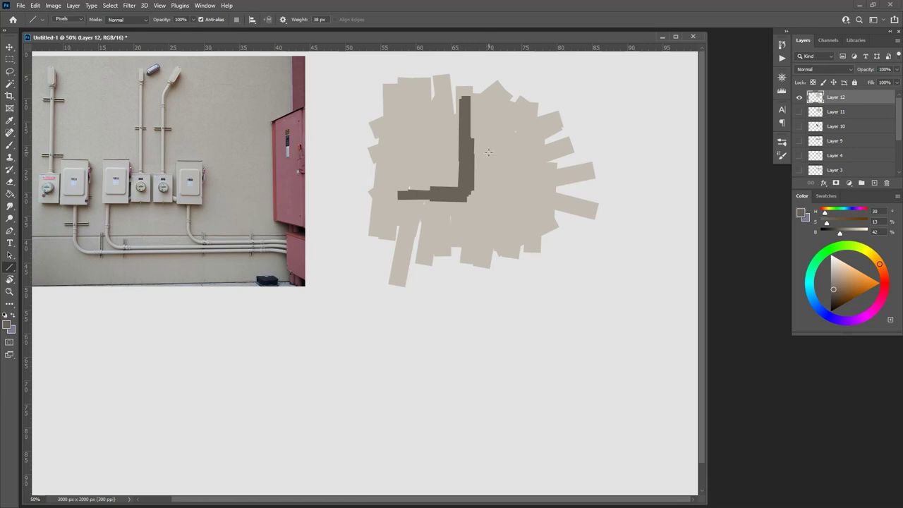
Sample the wall beige and trim both sides of the vertical shadow and the upper edge of the horizontal one.
{"action": "left_click", "coordinate": [484, 135], "text": "alt"}
{"action": "left_click_drag", "start_coordinate": [472, 101], "coordinate": [472, 197]}
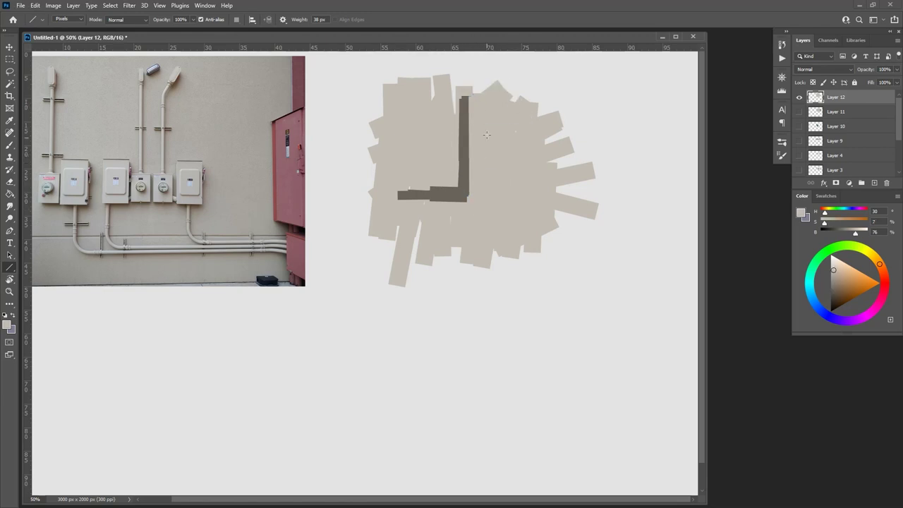
{"action": "left_click_drag", "start_coordinate": [455, 97], "coordinate": [457, 190]}
{"action": "left_click_drag", "start_coordinate": [393, 185], "coordinate": [459, 185]}
{"action": "left_click_drag", "start_coordinate": [397, 184], "coordinate": [459, 184]}
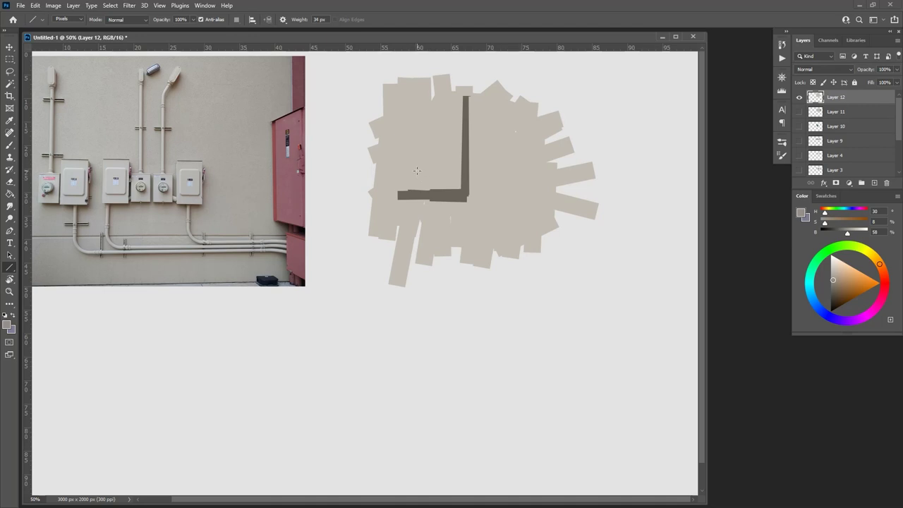
Draw the box's inset panel with 23 px lines: mid grey-brown lower and right edges, near-white upper edge, light grey left edge.
{"action": "mouse_move", "coordinate": [409, 172]}
{"action": "left_mouse_down"}
{"action": "mouse_move", "coordinate": [451, 173]}
{"action": "mouse_move", "coordinate": [446, 104]}
{"action": "left_mouse_up"}
{"action": "left_click_drag", "start_coordinate": [830, 266], "coordinate": [830, 262]}
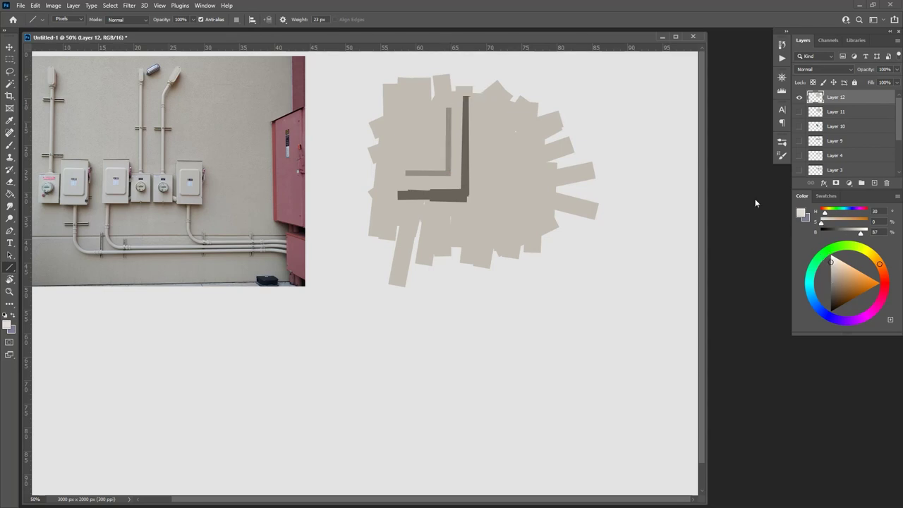
{"action": "left_click_drag", "start_coordinate": [444, 107], "coordinate": [401, 107]}
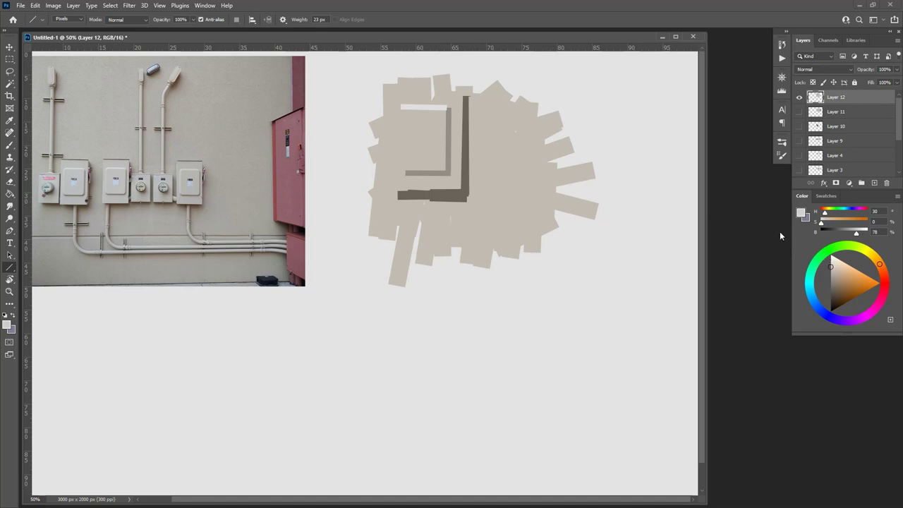
{"action": "left_click_drag", "start_coordinate": [402, 106], "coordinate": [402, 175]}
Extend the box's dark outline at both shadow ends, add its upper edge, and trim that edge thin with wall beige.
{"action": "left_click", "coordinate": [445, 187], "text": "alt"}
{"action": "left_click_drag", "start_coordinate": [385, 194], "coordinate": [409, 194]}
{"action": "left_click_drag", "start_coordinate": [471, 100], "coordinate": [465, 85]}
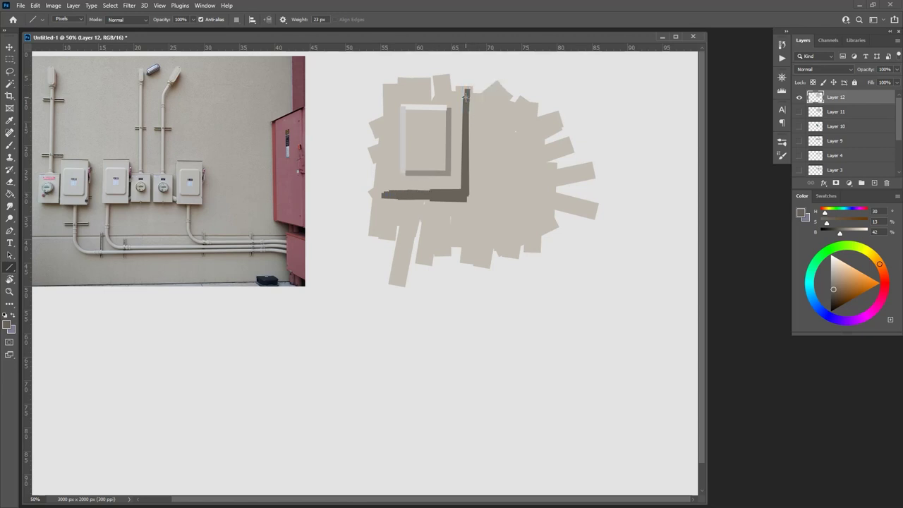
{"action": "left_click_drag", "start_coordinate": [386, 84], "coordinate": [469, 85]}
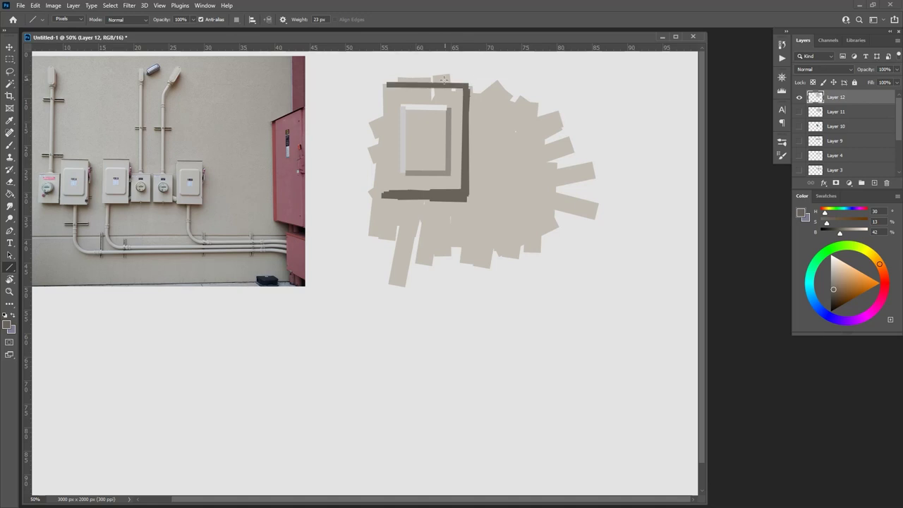
{"action": "left_click_drag", "start_coordinate": [392, 88], "coordinate": [444, 89]}
{"action": "left_click_drag", "start_coordinate": [379, 88], "coordinate": [462, 87]}
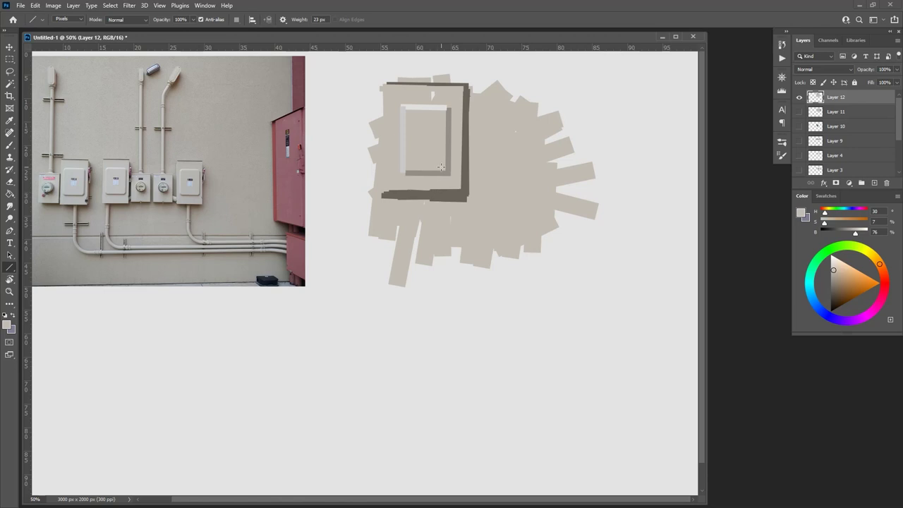
Sample the dark shadow colour and draw the pipe down from the box, around a bend and along a horizontal run.
{"action": "left_click", "coordinate": [433, 195], "text": "alt"}
{"action": "mouse_move", "coordinate": [404, 197]}
{"action": "left_mouse_down"}
{"action": "mouse_move", "coordinate": [404, 258]}
{"action": "mouse_move", "coordinate": [404, 227]}
{"action": "mouse_move", "coordinate": [413, 259]}
{"action": "mouse_move", "coordinate": [430, 266]}
{"action": "left_mouse_up"}
{"action": "left_click_drag", "start_coordinate": [418, 263], "coordinate": [437, 268]}
{"action": "left_click_drag", "start_coordinate": [426, 265], "coordinate": [439, 268]}
{"action": "mouse_move", "coordinate": [433, 268]}
{"action": "left_mouse_down"}
{"action": "mouse_move", "coordinate": [463, 267]}
{"action": "mouse_move", "coordinate": [445, 277]}
{"action": "mouse_move", "coordinate": [563, 275]}
{"action": "left_mouse_up"}
Sample the wall beige and trim the inner side of the pipe bend into a smoother curve with short lines.
{"action": "left_click", "coordinate": [445, 227], "text": "alt"}
{"action": "left_click_drag", "start_coordinate": [417, 252], "coordinate": [438, 262]}
{"action": "left_click_drag", "start_coordinate": [426, 258], "coordinate": [452, 265]}
{"action": "left_click_drag", "start_coordinate": [432, 259], "coordinate": [462, 266]}
{"action": "left_click_drag", "start_coordinate": [440, 262], "coordinate": [456, 267]}
{"action": "mouse_move", "coordinate": [442, 264]}
{"action": "left_mouse_down"}
{"action": "mouse_move", "coordinate": [460, 267]}
{"action": "mouse_move", "coordinate": [433, 263]}
{"action": "mouse_move", "coordinate": [467, 260]}
{"action": "mouse_move", "coordinate": [427, 263]}
{"action": "left_mouse_up"}
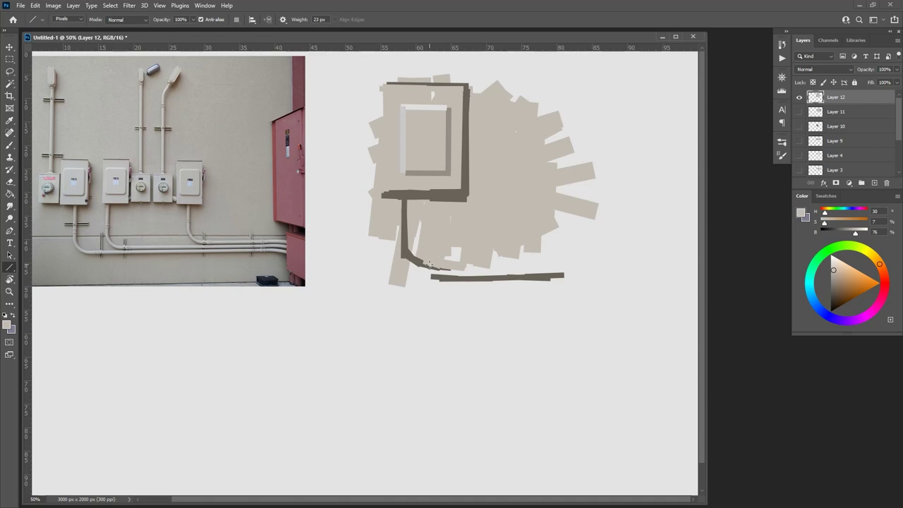
Extend the beige wall around the outer side of the pipe bend with overlapping lines.
{"action": "key", "text": "alt"}
{"action": "mouse_move", "coordinate": [407, 278]}
{"action": "left_mouse_down"}
{"action": "mouse_move", "coordinate": [476, 287]}
{"action": "mouse_move", "coordinate": [471, 294]}
{"action": "left_mouse_up"}
{"action": "left_click_drag", "start_coordinate": [392, 264], "coordinate": [440, 291]}
{"action": "left_click_drag", "start_coordinate": [381, 215], "coordinate": [391, 259]}
{"action": "left_click_drag", "start_coordinate": [380, 224], "coordinate": [390, 263]}
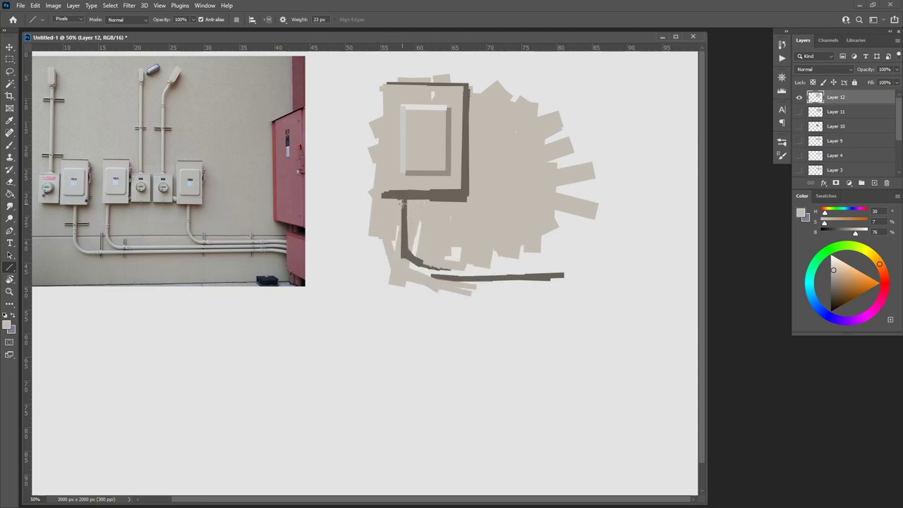
Sample the panel's near-white highlight and draw light lines along the pipe, its bend and its horizontal run.
{"action": "left_click", "coordinate": [416, 108], "text": "alt"}
{"action": "mouse_move", "coordinate": [398, 197]}
{"action": "left_mouse_down"}
{"action": "mouse_move", "coordinate": [397, 249]}
{"action": "mouse_move", "coordinate": [396, 234]}
{"action": "left_mouse_up"}
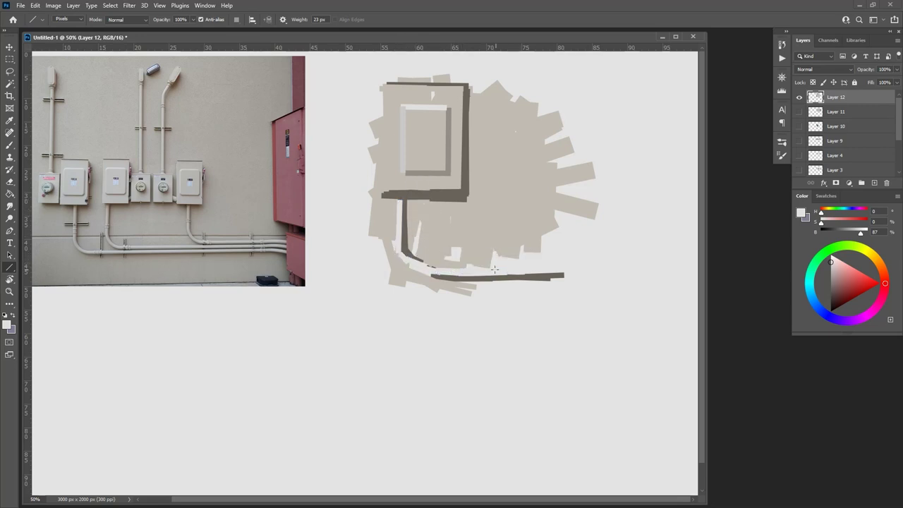
{"action": "left_click_drag", "start_coordinate": [548, 268], "coordinate": [569, 268]}
{"action": "left_click_drag", "start_coordinate": [323, 146], "coordinate": [355, 108]}
Resample the wall beige and extend the wall's ragged right side and the area above the horizontal pipe with 23 px lines.
{"action": "left_click", "coordinate": [419, 134], "text": "alt"}
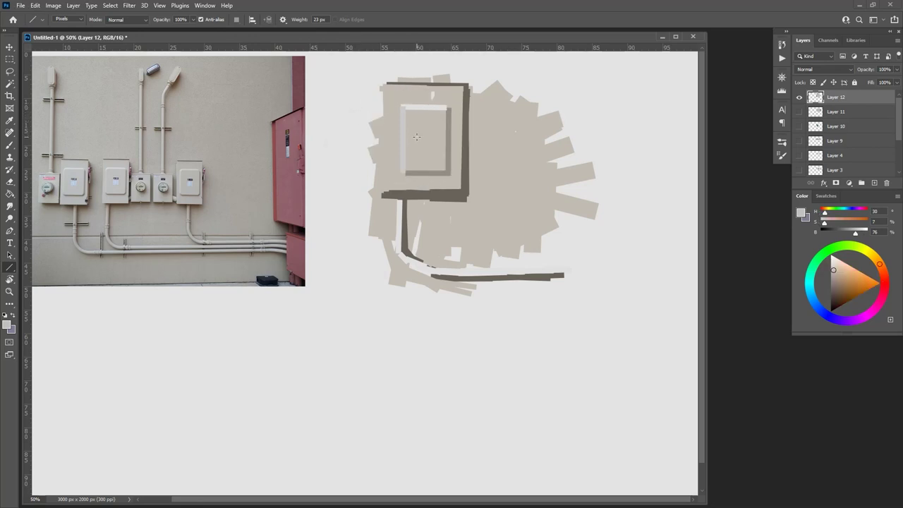
{"action": "left_click_drag", "start_coordinate": [517, 93], "coordinate": [567, 162]}
{"action": "left_click_drag", "start_coordinate": [549, 111], "coordinate": [572, 177]}
{"action": "left_click_drag", "start_coordinate": [579, 154], "coordinate": [578, 205]}
{"action": "left_click_drag", "start_coordinate": [579, 188], "coordinate": [550, 230]}
{"action": "mouse_move", "coordinate": [592, 198]}
{"action": "left_mouse_down"}
{"action": "mouse_move", "coordinate": [554, 225]}
{"action": "mouse_move", "coordinate": [549, 240]}
{"action": "left_mouse_up"}
{"action": "left_click_drag", "start_coordinate": [470, 263], "coordinate": [583, 265]}
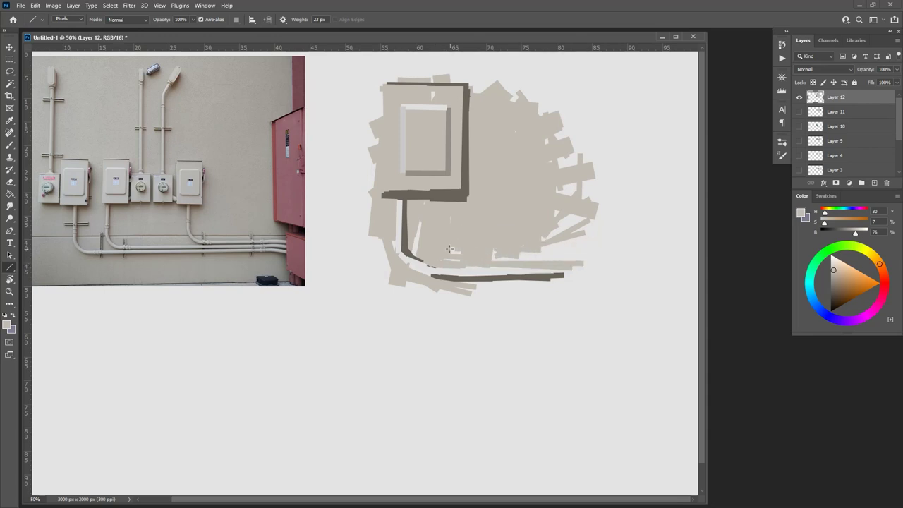
{"action": "left_click_drag", "start_coordinate": [494, 258], "coordinate": [586, 259]}
{"action": "mouse_move", "coordinate": [536, 248]}
{"action": "left_mouse_down"}
{"action": "mouse_move", "coordinate": [604, 247]}
{"action": "mouse_move", "coordinate": [574, 247]}
{"action": "left_mouse_up"}
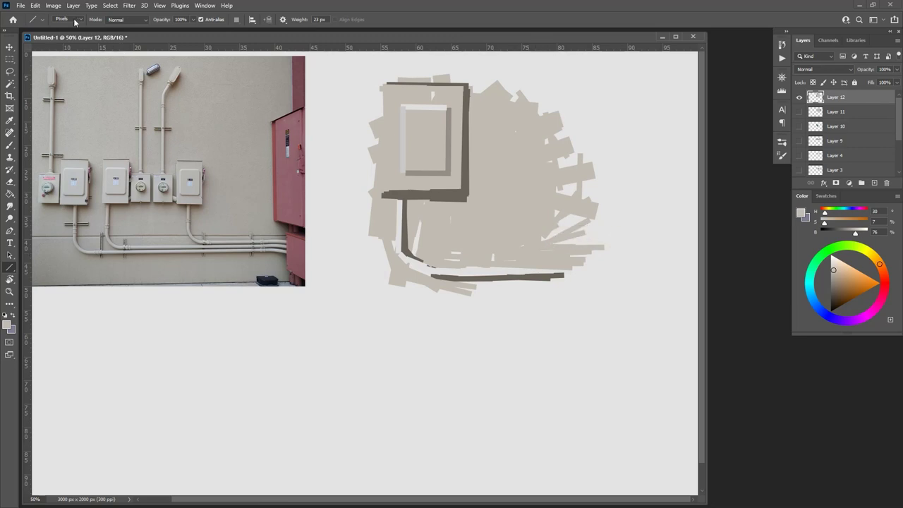
{"action": "mouse_move", "coordinate": [525, 227]}
{"action": "left_mouse_down"}
{"action": "mouse_move", "coordinate": [605, 236]}
{"action": "mouse_move", "coordinate": [585, 241]}
{"action": "mouse_move", "coordinate": [554, 222]}
{"action": "left_mouse_up"}
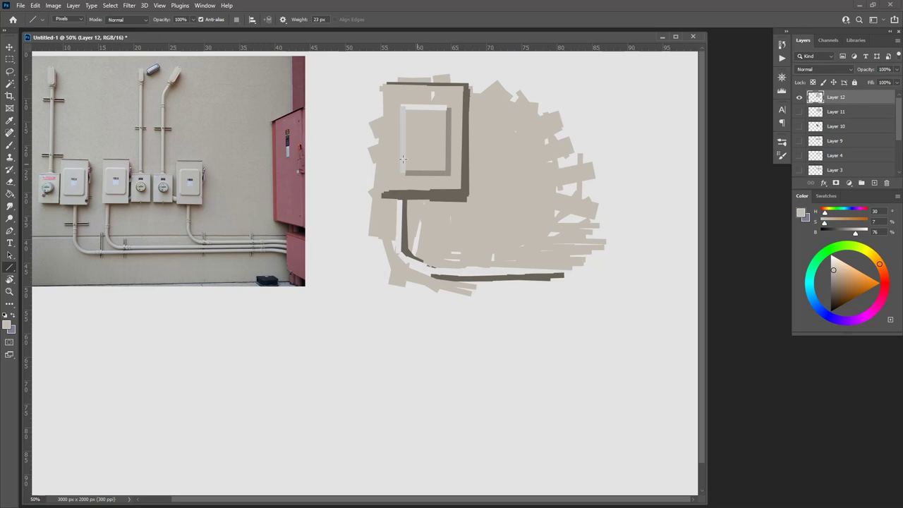
Draw the box's left outline in the dark shadow colour and trim it thin with wall beige.
{"action": "left_click_drag", "start_coordinate": [377, 85], "coordinate": [377, 196]}
{"action": "left_click", "coordinate": [412, 190], "text": "alt"}
{"action": "left_click_drag", "start_coordinate": [380, 86], "coordinate": [378, 196]}
{"action": "left_click", "coordinate": [388, 130], "text": "alt"}
{"action": "left_click_drag", "start_coordinate": [374, 77], "coordinate": [374, 205]}
{"action": "left_click_drag", "start_coordinate": [374, 79], "coordinate": [375, 205]}
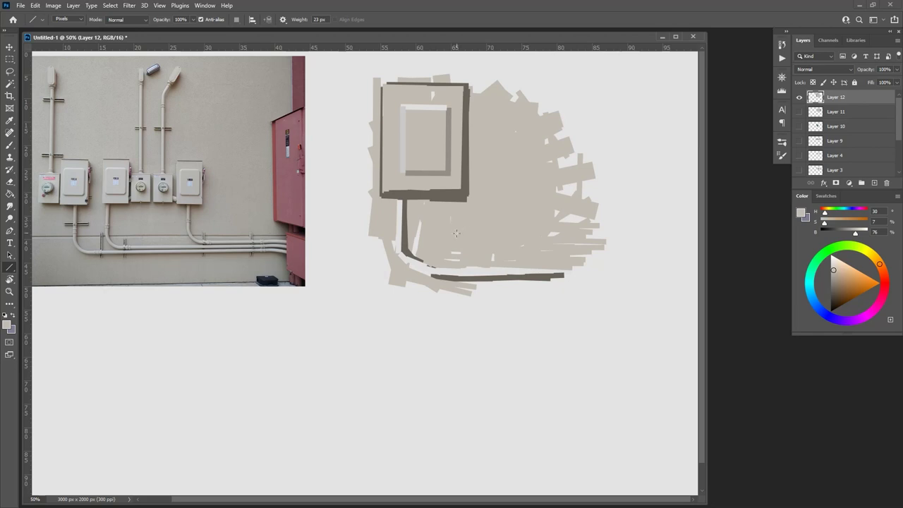
Draw a dark horizontal bracket across the vertical pipe, add a light edge, and fill wall gaps near the bend with beige.
{"action": "left_click", "coordinate": [443, 194], "text": "alt"}
{"action": "left_click_drag", "start_coordinate": [375, 231], "coordinate": [433, 232]}
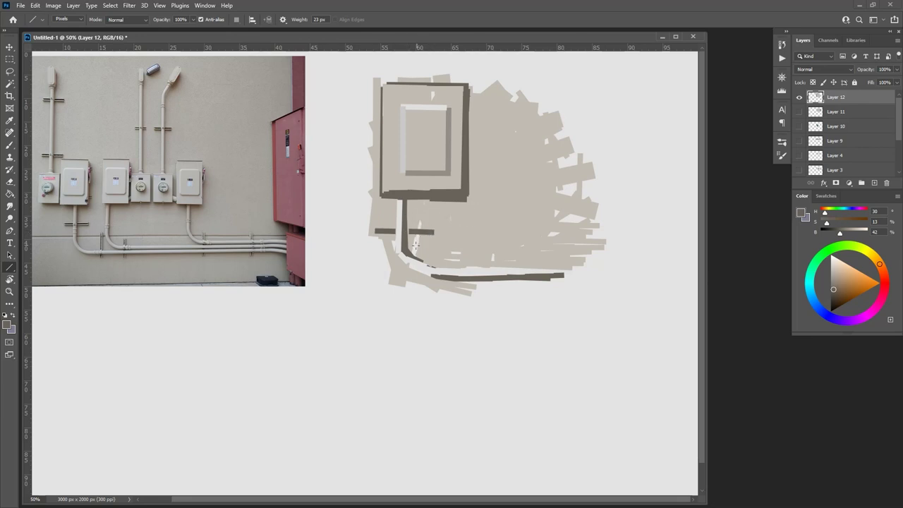
{"action": "left_click", "coordinate": [404, 238], "text": "alt"}
{"action": "mouse_move", "coordinate": [409, 226]}
{"action": "left_mouse_down"}
{"action": "mouse_move", "coordinate": [452, 223]}
{"action": "mouse_move", "coordinate": [425, 223]}
{"action": "left_mouse_up"}
{"action": "left_click", "coordinate": [431, 225], "text": "alt"}
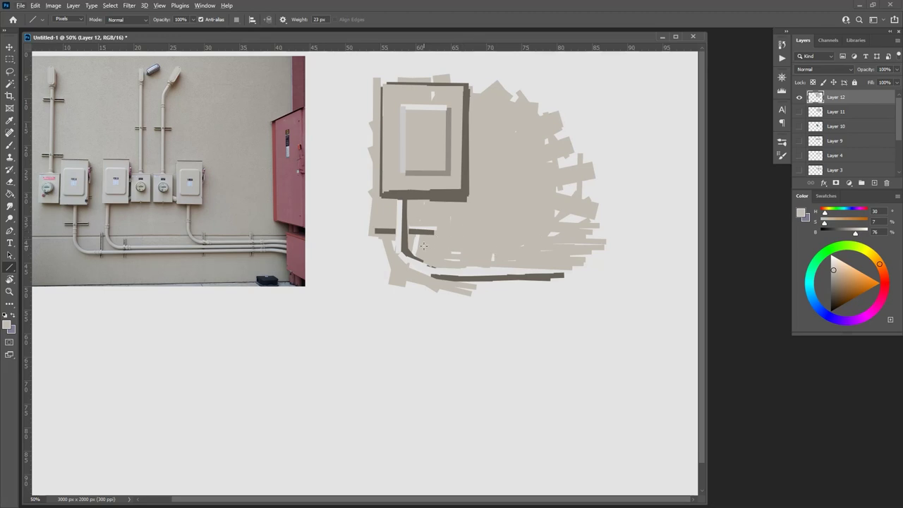
{"action": "mouse_move", "coordinate": [412, 238]}
{"action": "left_mouse_down"}
{"action": "mouse_move", "coordinate": [425, 240]}
{"action": "mouse_move", "coordinate": [413, 252]}
{"action": "mouse_move", "coordinate": [410, 244]}
{"action": "mouse_move", "coordinate": [473, 251]}
{"action": "mouse_move", "coordinate": [467, 258]}
{"action": "left_mouse_up"}
{"action": "left_click_drag", "start_coordinate": [507, 258], "coordinate": [519, 258]}
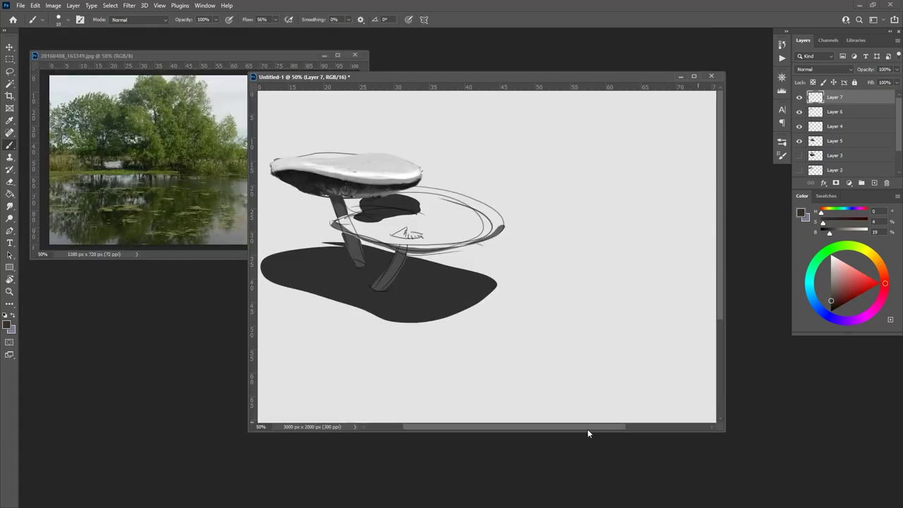
Create a new layer and marquee-select a rectangle on the empty canvas, about 38% of its width by 36% of its height.
{"action": "left_click_drag", "start_coordinate": [585, 428], "coordinate": [706, 429]}
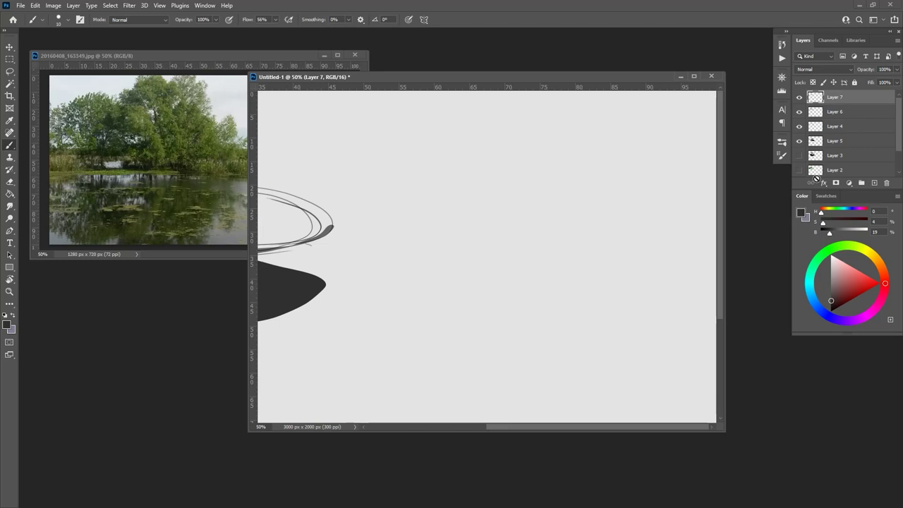
{"action": "left_click", "coordinate": [873, 182]}
{"action": "key", "text": "m"}
{"action": "mouse_move", "coordinate": [414, 135]}
{"action": "left_mouse_down"}
{"action": "mouse_move", "coordinate": [647, 277]}
{"action": "mouse_move", "coordinate": [670, 315]}
{"action": "mouse_move", "coordinate": [681, 306]}
{"action": "left_mouse_up"}
Narrow the canvas window so the river photo and the rectangular selection are both fully visible side by side.
{"action": "left_click", "coordinate": [344, 94]}
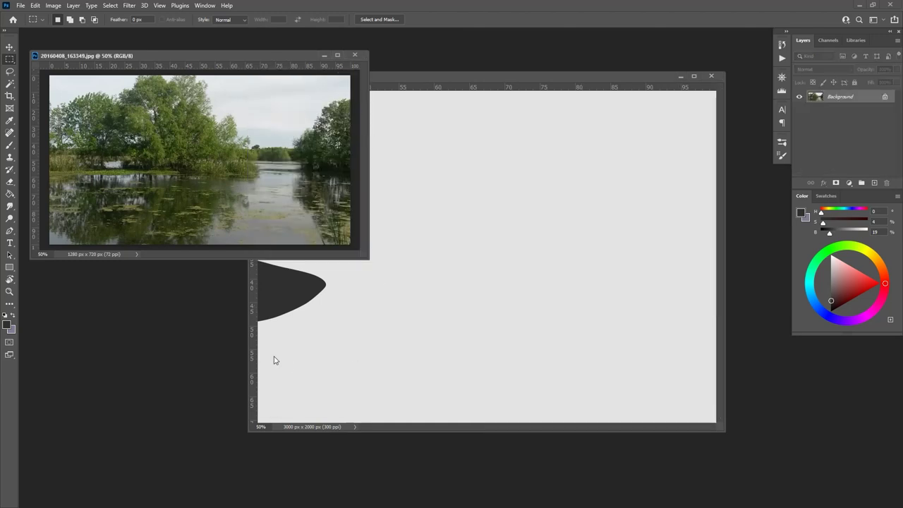
{"action": "left_click_drag", "start_coordinate": [249, 355], "coordinate": [360, 350]}
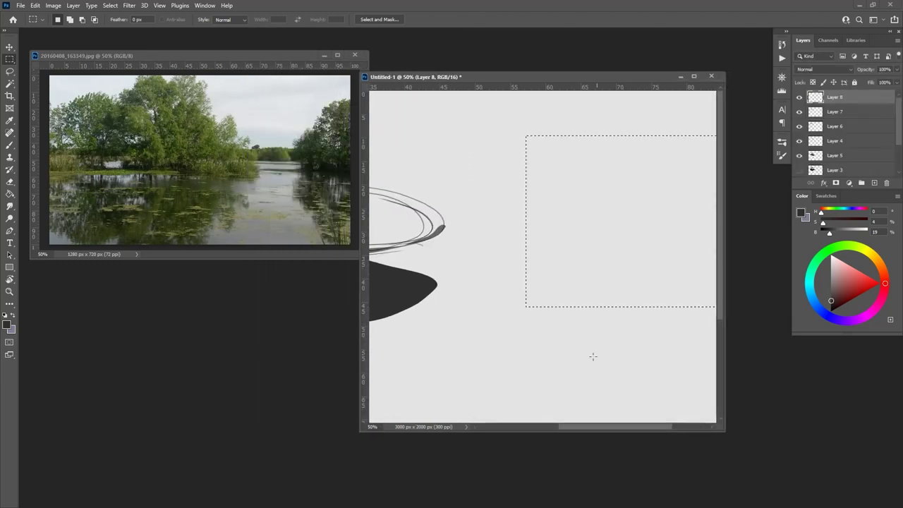
{"action": "left_click_drag", "start_coordinate": [582, 426], "coordinate": [618, 428]}
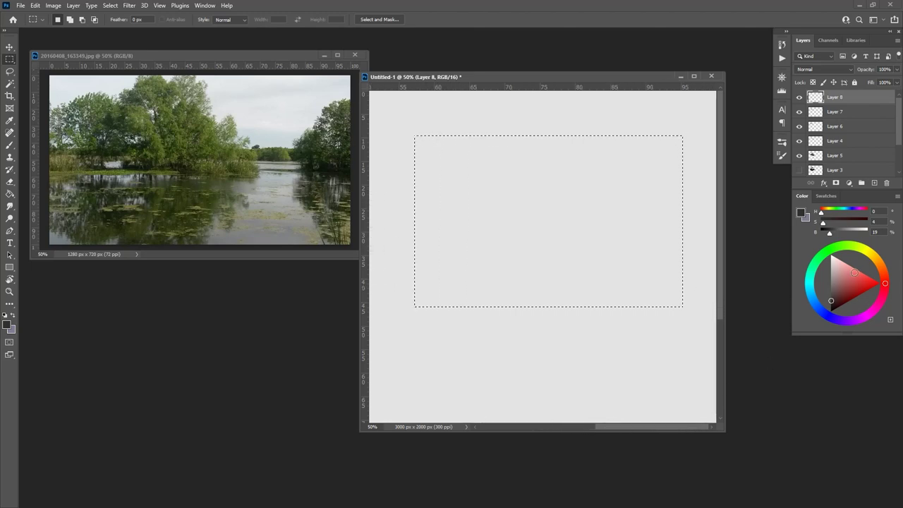
Fill the rectangular selection with pale blue, hue 206, saturation 12%, brightness 81%, using the Paint Bucket.
{"action": "key", "text": "g"}
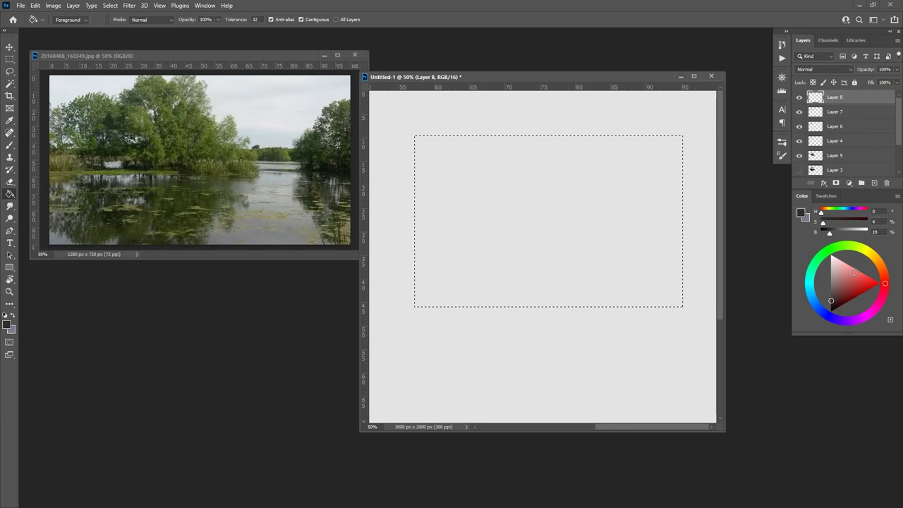
{"action": "left_click", "coordinate": [835, 273]}
{"action": "left_click", "coordinate": [812, 300]}
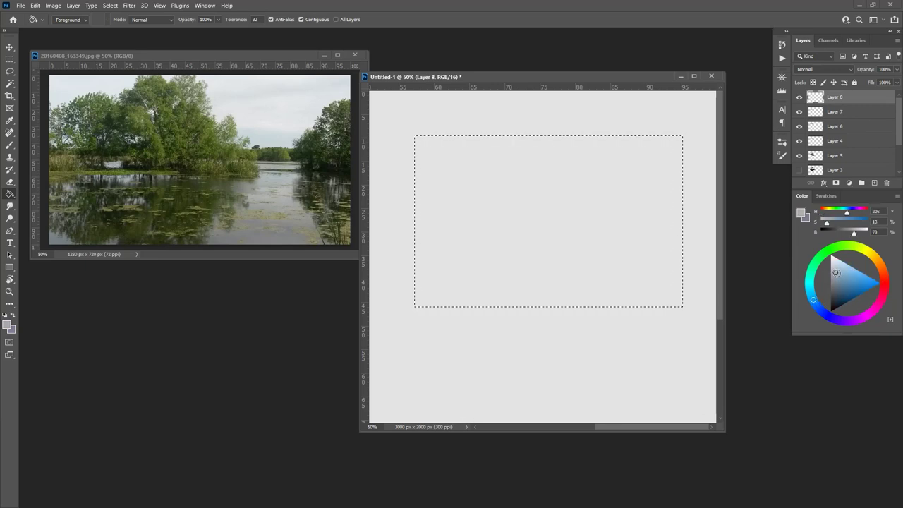
{"action": "left_click", "coordinate": [835, 268]}
{"action": "left_click", "coordinate": [835, 268]}
{"action": "left_click", "coordinate": [571, 244]}
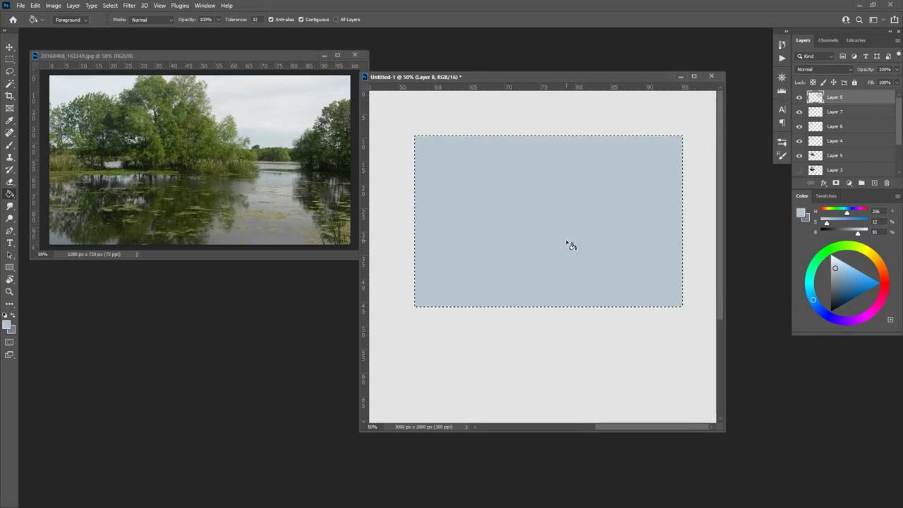
Create a new layer above the pale blue rectangle and choose the Hard Round Pressure Size brush.
{"action": "key", "text": "b"}
{"action": "left_click", "coordinate": [874, 183]}
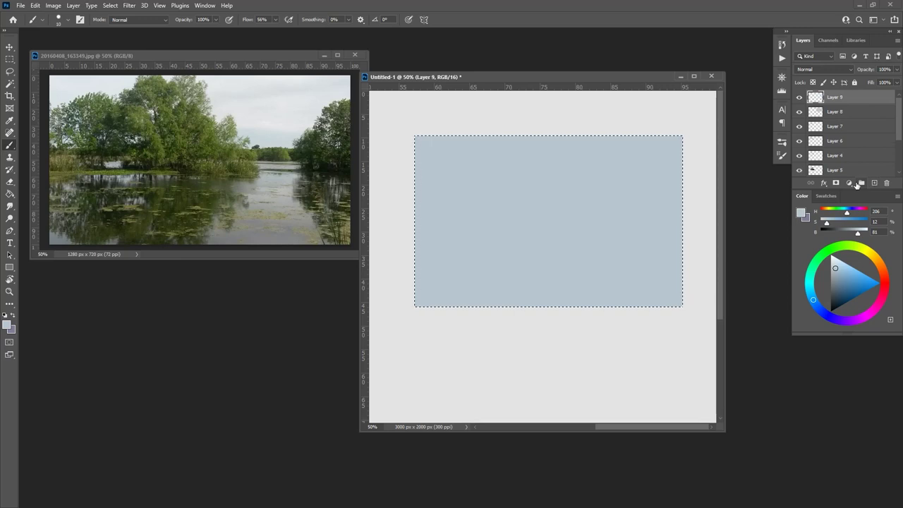
{"action": "left_click", "coordinate": [781, 141]}
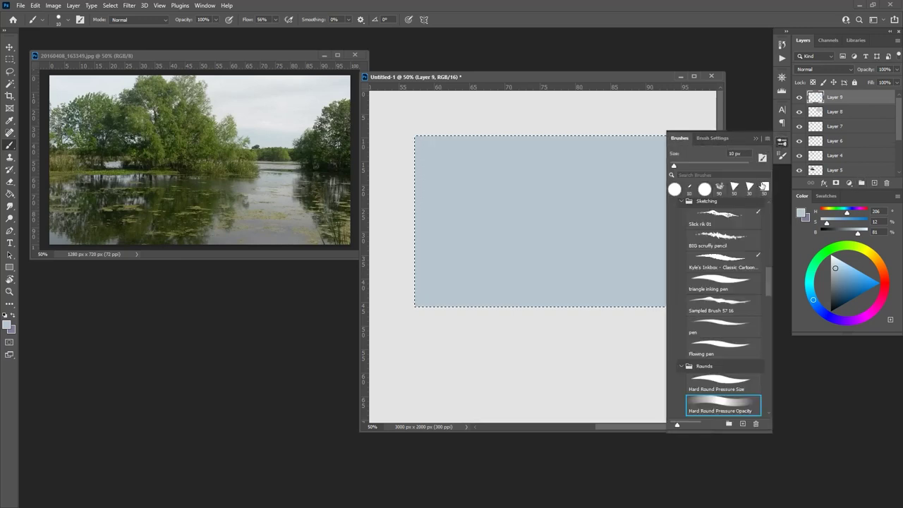
{"action": "scroll", "coordinate": [760, 247], "scroll_direction": "down", "scroll_amount": 3}
{"action": "left_click", "coordinate": [760, 276]}
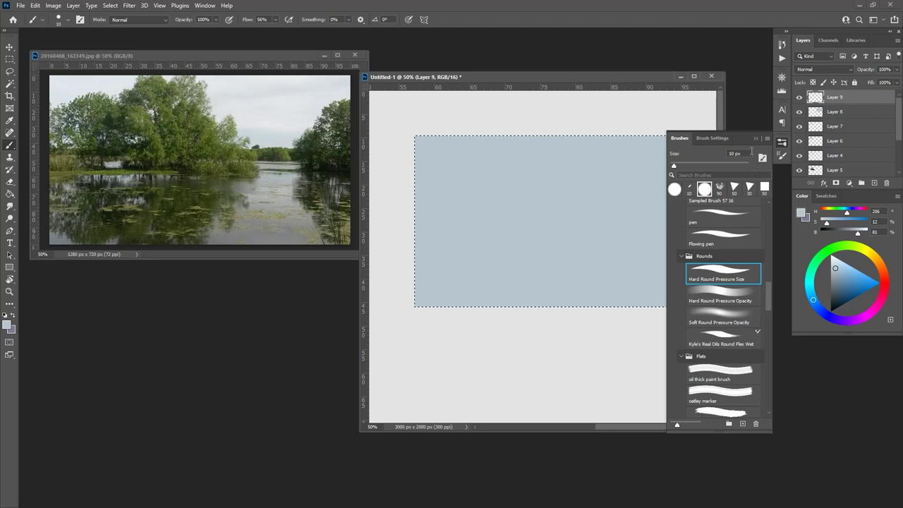
{"action": "left_click", "coordinate": [755, 138]}
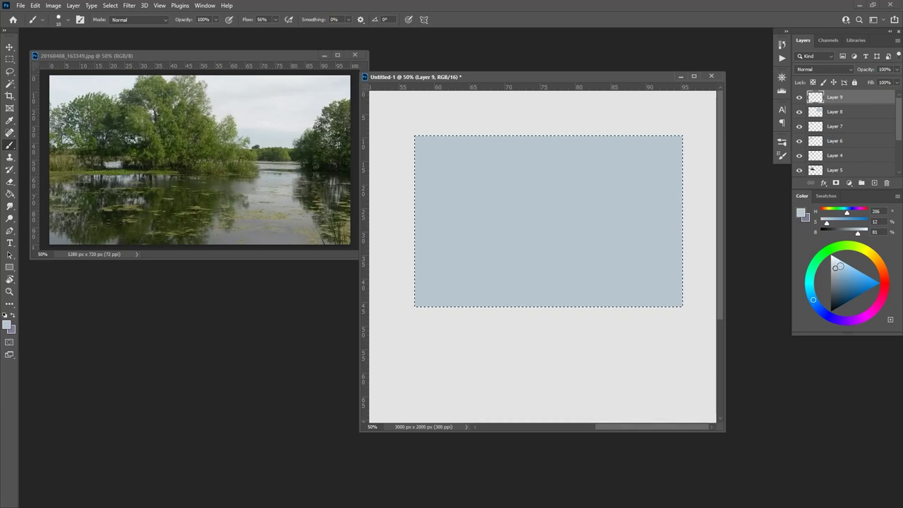
Paint horizontal grey water strokes across the lower half of the rectangle, using hue 206, saturation 9%, brightness 69% and a 50 px brush.
{"action": "left_click", "coordinate": [835, 274]}
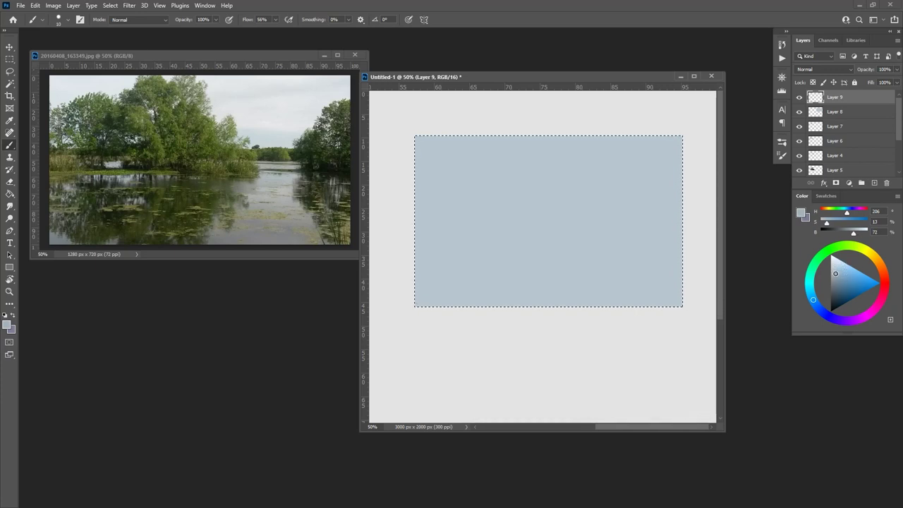
{"action": "left_click_drag", "start_coordinate": [835, 273], "coordinate": [833, 274]}
{"action": "key", "text": "bracketright"}
{"action": "key", "text": "bracketright"}
{"action": "key", "text": "bracketright"}
{"action": "key", "text": "bracketright"}
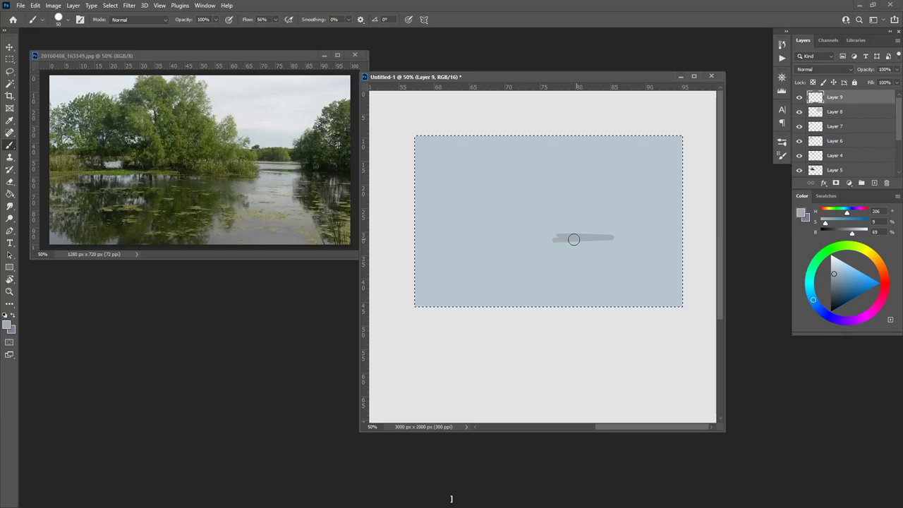
{"action": "left_click_drag", "start_coordinate": [562, 248], "coordinate": [581, 261]}
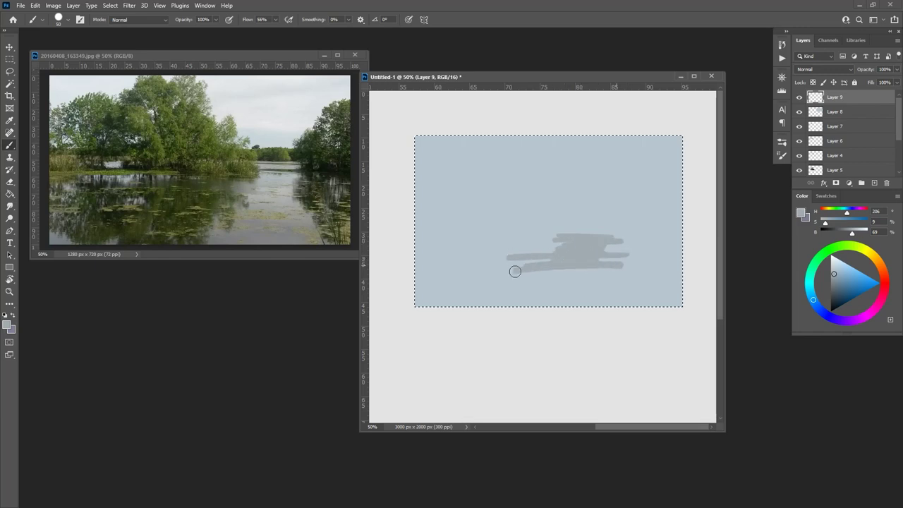
{"action": "left_click_drag", "start_coordinate": [618, 292], "coordinate": [641, 297]}
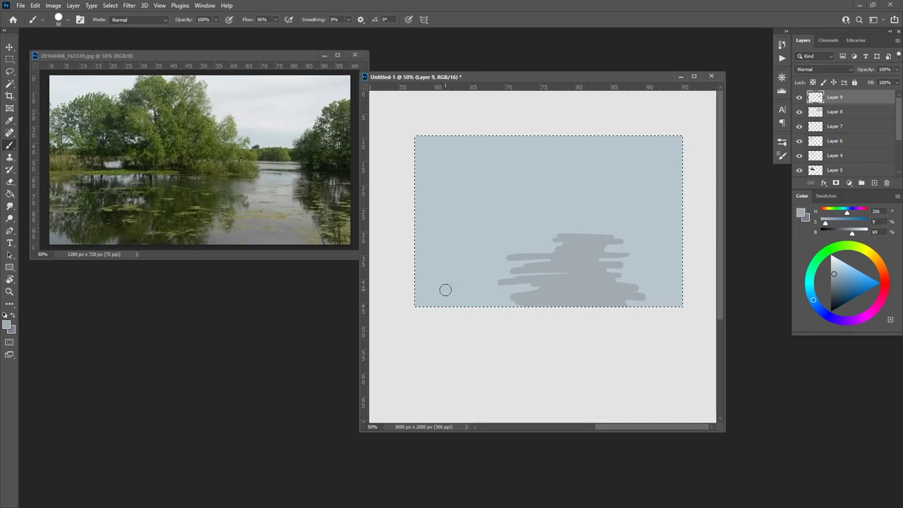
{"action": "left_click_drag", "start_coordinate": [413, 290], "coordinate": [439, 304]}
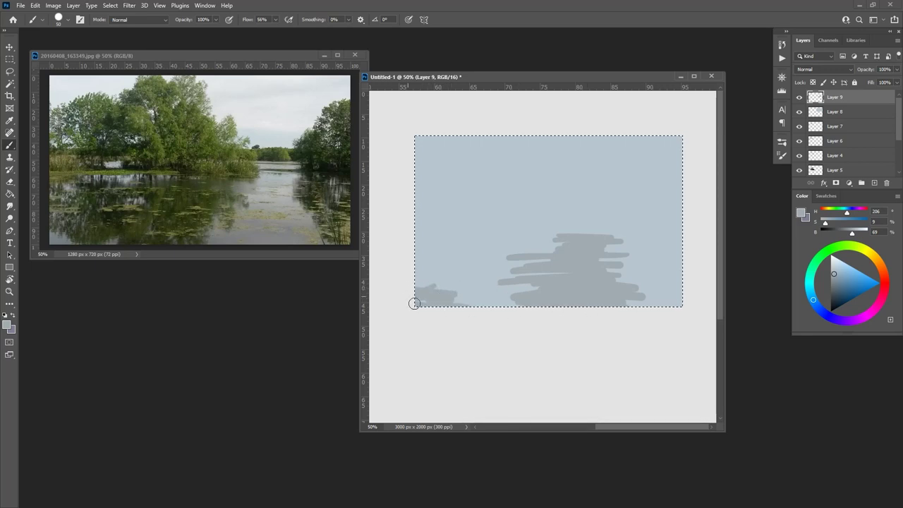
{"action": "left_click_drag", "start_coordinate": [450, 261], "coordinate": [445, 252]}
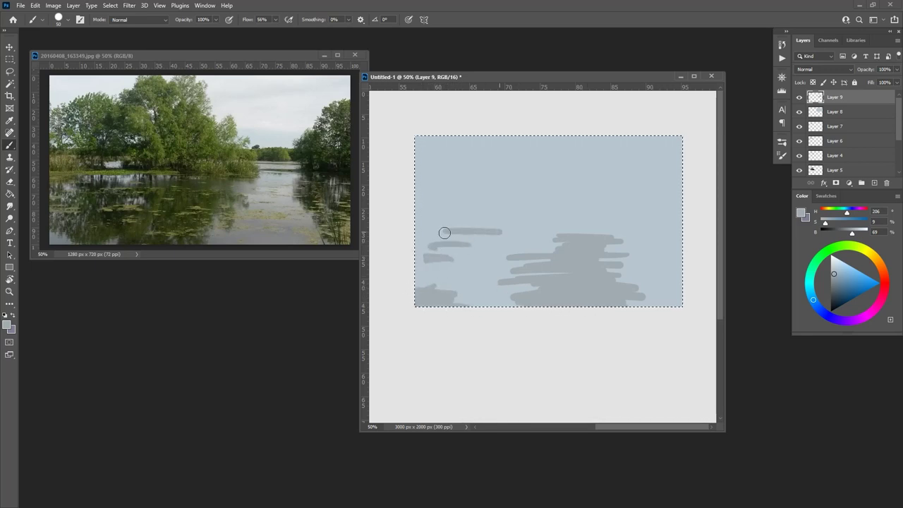
{"action": "mouse_move", "coordinate": [553, 226]}
{"action": "left_mouse_down"}
{"action": "mouse_move", "coordinate": [657, 232]}
{"action": "mouse_move", "coordinate": [556, 234]}
{"action": "left_mouse_up"}
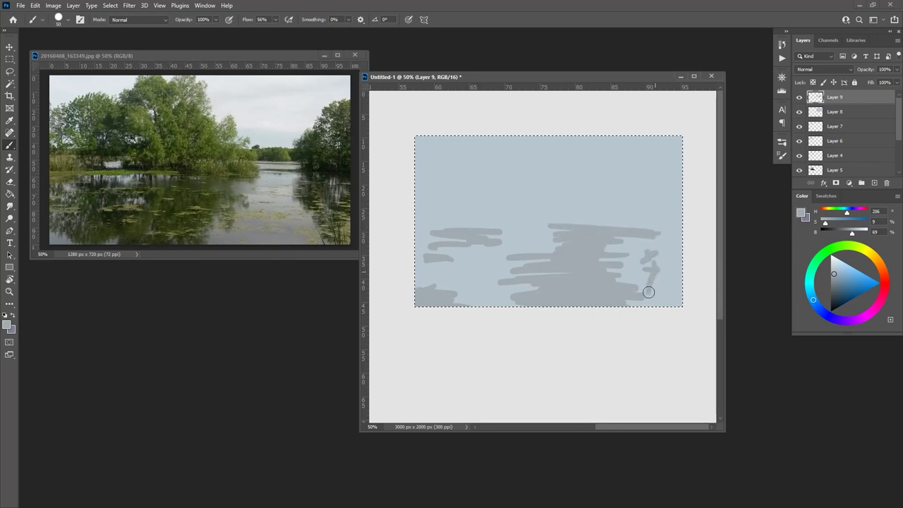
{"action": "left_click_drag", "start_coordinate": [660, 293], "coordinate": [649, 286]}
Paint the left shoreline and the dark masses of the large tree in green, hue 129, saturation 29%, brightness 39%.
{"action": "left_click_drag", "start_coordinate": [816, 264], "coordinate": [822, 252]}
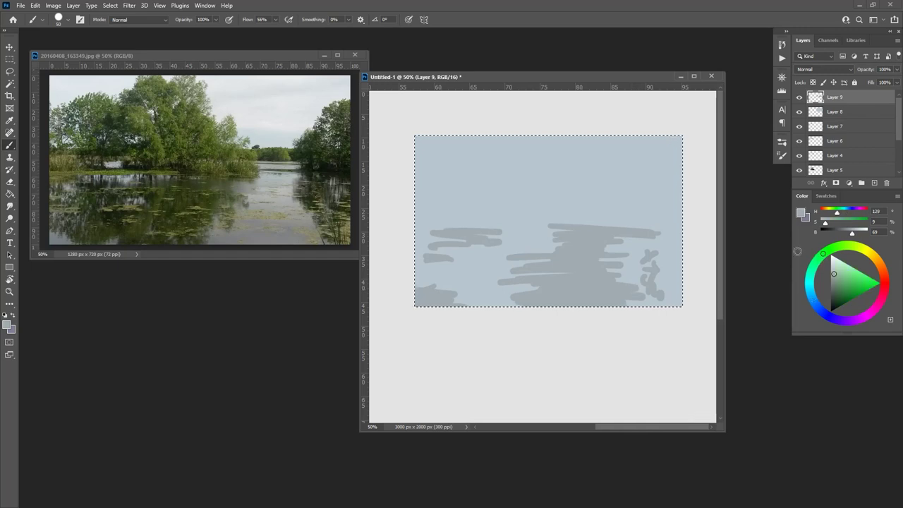
{"action": "left_click_drag", "start_coordinate": [834, 275], "coordinate": [836, 292]}
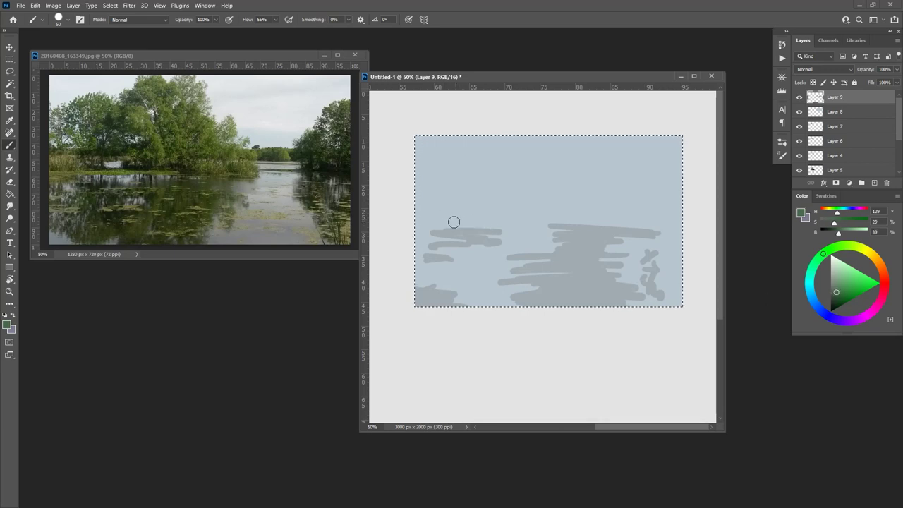
{"action": "left_click_drag", "start_coordinate": [444, 228], "coordinate": [441, 227]}
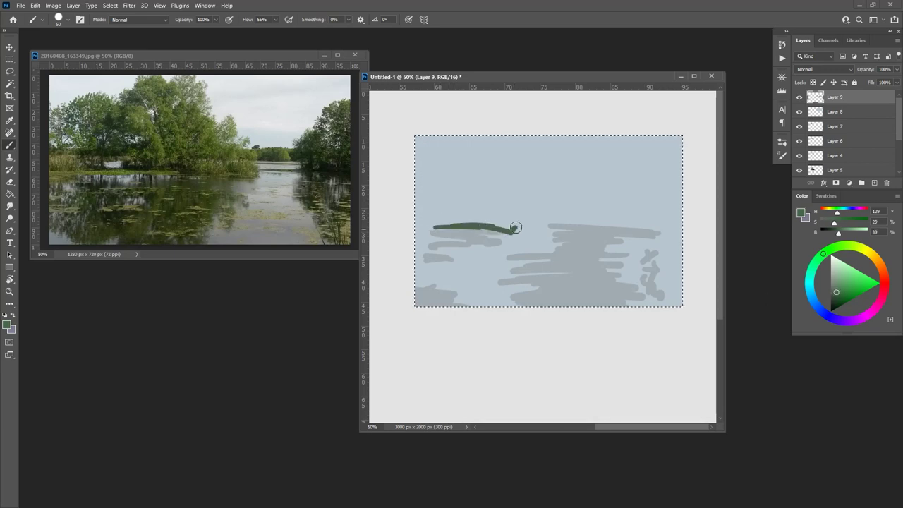
{"action": "left_click_drag", "start_coordinate": [509, 231], "coordinate": [509, 227]}
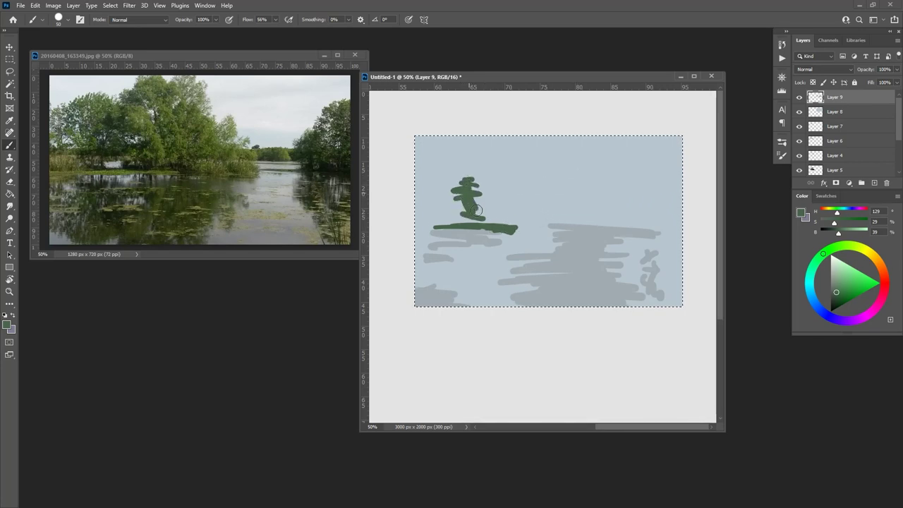
{"action": "mouse_move", "coordinate": [484, 166]}
{"action": "left_mouse_down"}
{"action": "mouse_move", "coordinate": [484, 215]}
{"action": "mouse_move", "coordinate": [508, 195]}
{"action": "mouse_move", "coordinate": [502, 219]}
{"action": "left_mouse_up"}
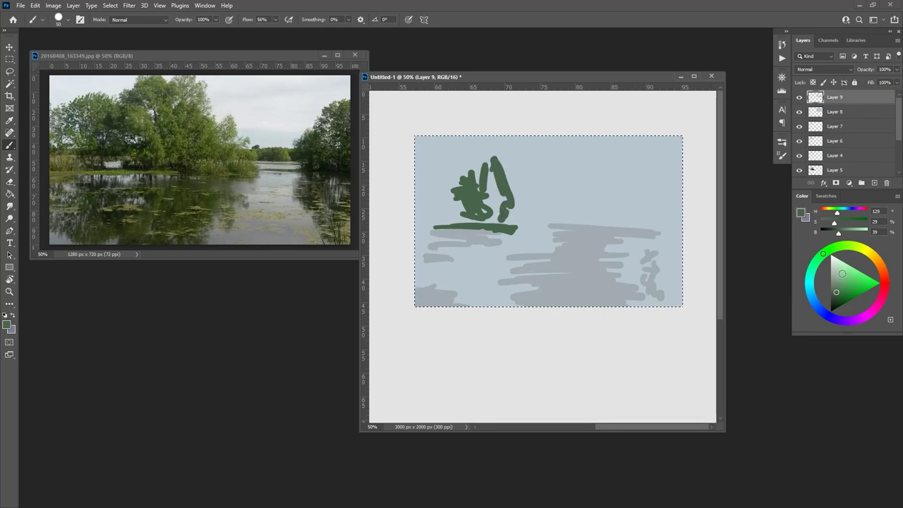
Block in the tree mass at the picture's right edge with dark green, hue 141, saturation 37%, brightness 33%.
{"action": "left_click", "coordinate": [818, 259]}
{"action": "left_click", "coordinate": [837, 295]}
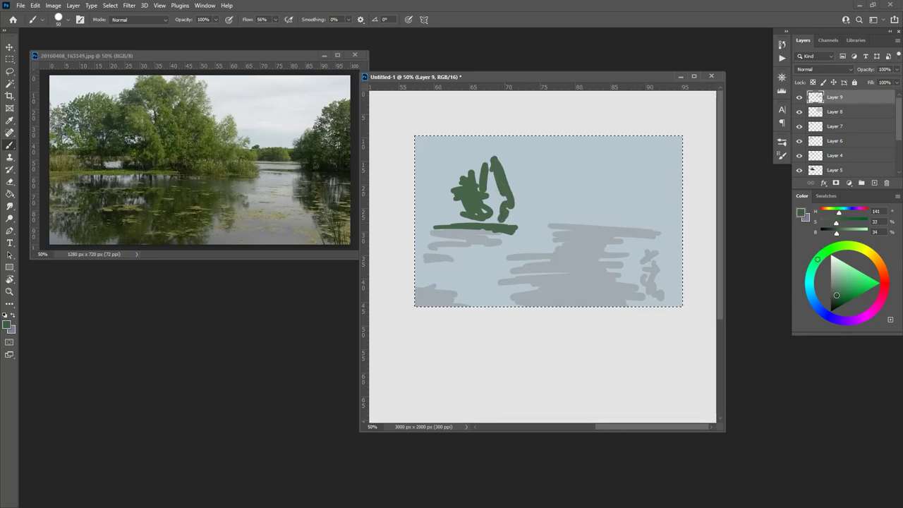
{"action": "left_click_drag", "start_coordinate": [632, 238], "coordinate": [682, 242]}
{"action": "mouse_move", "coordinate": [622, 205]}
{"action": "left_mouse_down"}
{"action": "mouse_move", "coordinate": [632, 237]}
{"action": "mouse_move", "coordinate": [637, 197]}
{"action": "mouse_move", "coordinate": [681, 191]}
{"action": "mouse_move", "coordinate": [643, 196]}
{"action": "mouse_move", "coordinate": [682, 219]}
{"action": "mouse_move", "coordinate": [685, 232]}
{"action": "left_mouse_up"}
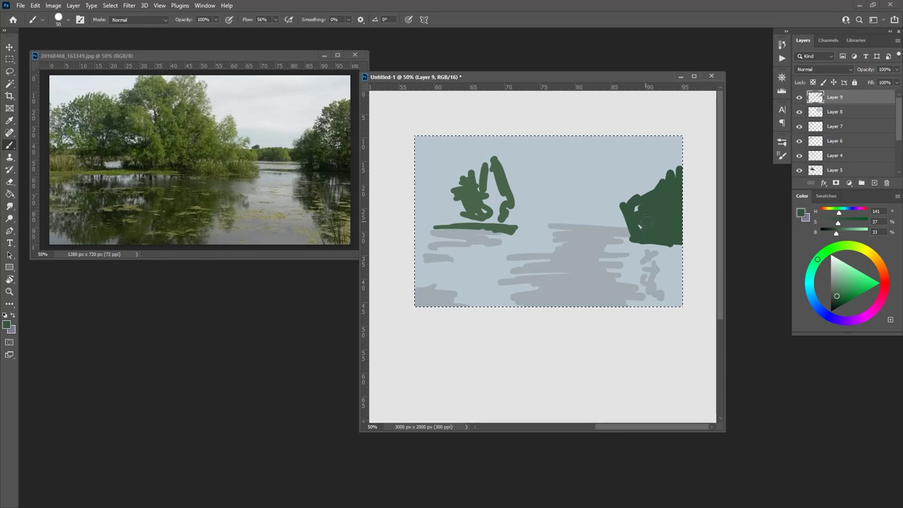
Paint the right trees' water reflection in hue 158, first at saturation 32%, brightness 29%, and then at saturation 25%, brightness 41%.
{"action": "left_click", "coordinate": [835, 297]}
{"action": "left_click_drag", "start_coordinate": [816, 259], "coordinate": [812, 269]}
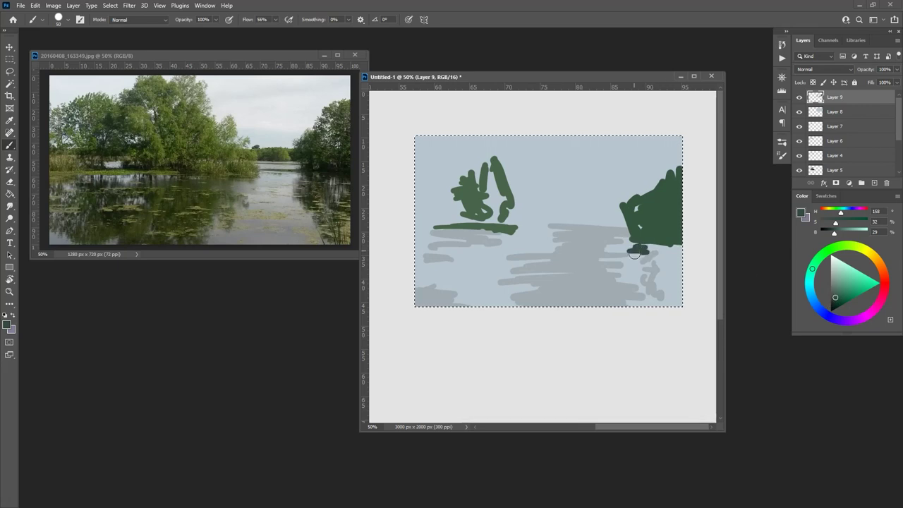
{"action": "mouse_move", "coordinate": [637, 257]}
{"action": "left_mouse_down"}
{"action": "mouse_move", "coordinate": [836, 292]}
{"action": "mouse_move", "coordinate": [629, 244]}
{"action": "mouse_move", "coordinate": [638, 255]}
{"action": "mouse_move", "coordinate": [623, 259]}
{"action": "mouse_move", "coordinate": [641, 261]}
{"action": "mouse_move", "coordinate": [631, 262]}
{"action": "mouse_move", "coordinate": [644, 274]}
{"action": "mouse_move", "coordinate": [668, 249]}
{"action": "mouse_move", "coordinate": [677, 253]}
{"action": "mouse_move", "coordinate": [655, 263]}
{"action": "mouse_move", "coordinate": [681, 270]}
{"action": "mouse_move", "coordinate": [651, 289]}
{"action": "mouse_move", "coordinate": [675, 291]}
{"action": "mouse_move", "coordinate": [656, 304]}
{"action": "left_mouse_up"}
{"action": "left_click", "coordinate": [836, 292]}
{"action": "left_click", "coordinate": [835, 290]}
{"action": "left_click_drag", "start_coordinate": [688, 262], "coordinate": [672, 274]}
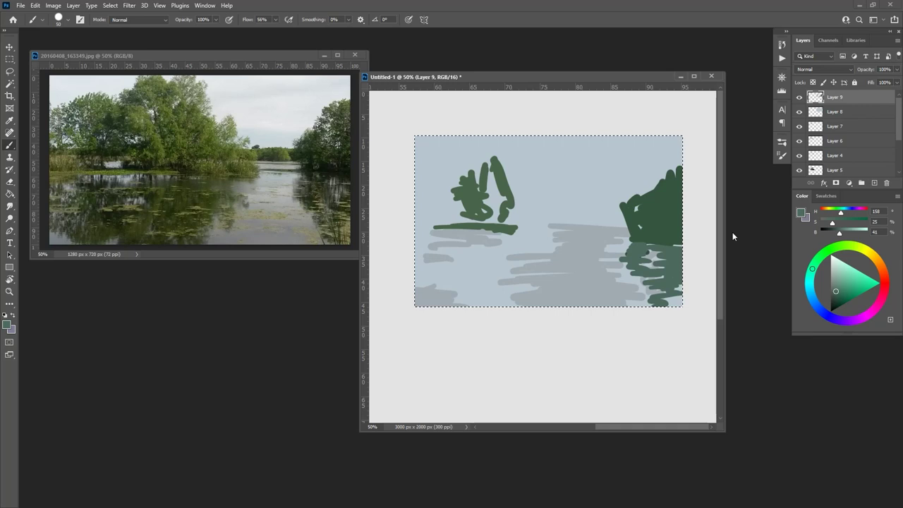
Paint the distant treeline along the horizon in muted grey-greens, ending with lighter patches of hue 94, saturation 15%, brightness 68%.
{"action": "left_click_drag", "start_coordinate": [837, 289], "coordinate": [833, 285]}
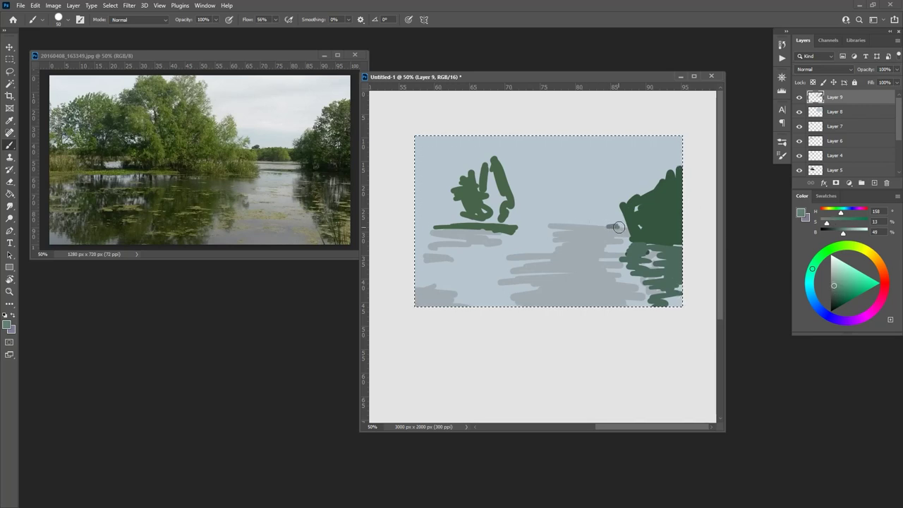
{"action": "mouse_move", "coordinate": [622, 219]}
{"action": "left_mouse_down"}
{"action": "mouse_move", "coordinate": [596, 214]}
{"action": "mouse_move", "coordinate": [584, 223]}
{"action": "left_mouse_up"}
{"action": "left_click", "coordinate": [823, 258]}
{"action": "left_click_drag", "start_coordinate": [823, 258], "coordinate": [827, 250]}
{"action": "mouse_move", "coordinate": [600, 223]}
{"action": "left_mouse_down"}
{"action": "mouse_move", "coordinate": [564, 212]}
{"action": "mouse_move", "coordinate": [589, 224]}
{"action": "mouse_move", "coordinate": [519, 222]}
{"action": "left_mouse_up"}
{"action": "left_click", "coordinate": [835, 278]}
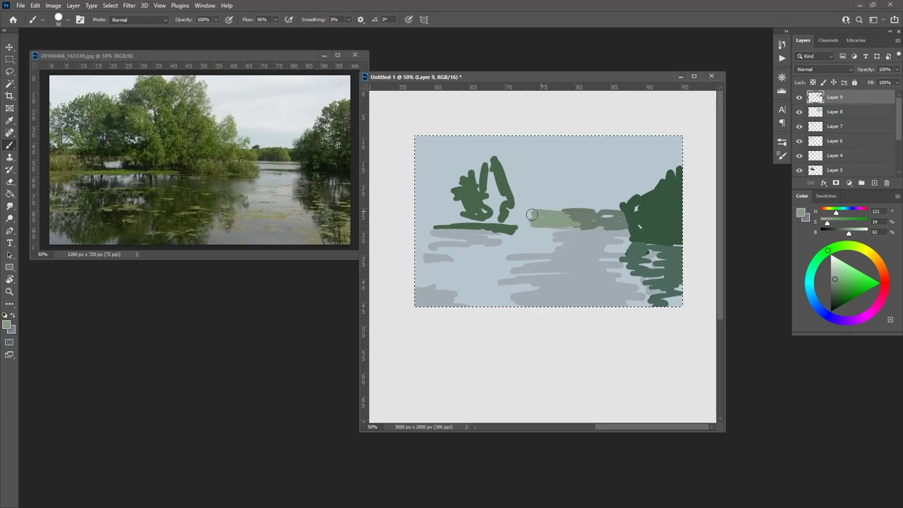
{"action": "left_click", "coordinate": [844, 244]}
{"action": "left_click", "coordinate": [835, 275]}
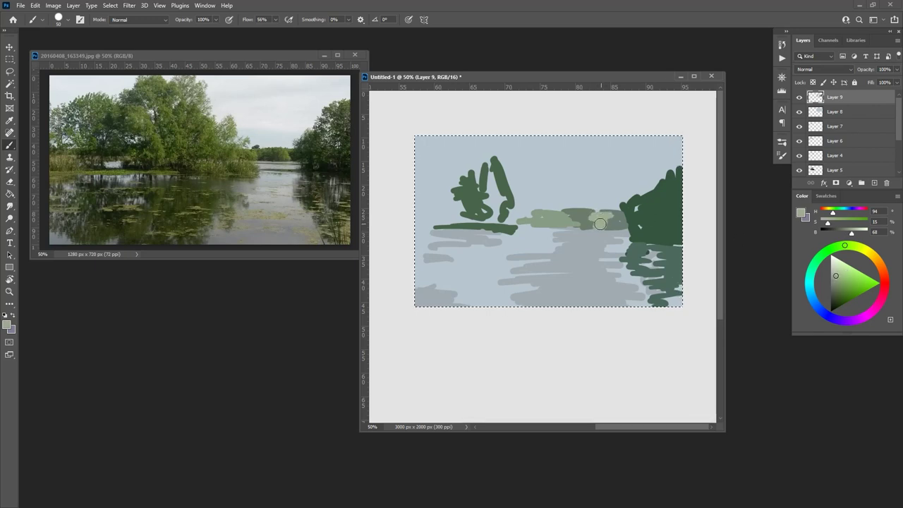
Paint a mid-green grass strip along the left shoreline, using hue 102, saturation 32%, brightness 63%.
{"action": "left_click", "coordinate": [840, 278]}
{"action": "left_click", "coordinate": [843, 277]}
{"action": "left_click", "coordinate": [840, 246]}
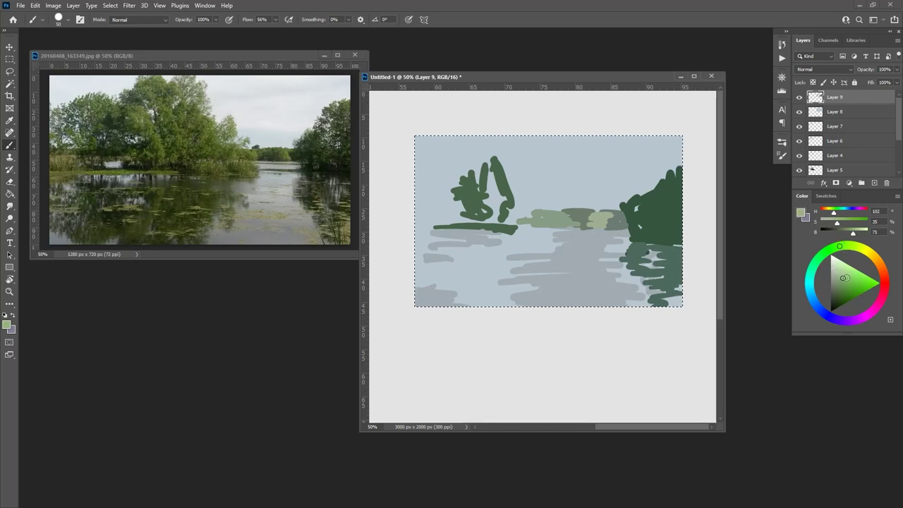
{"action": "left_click", "coordinate": [840, 281]}
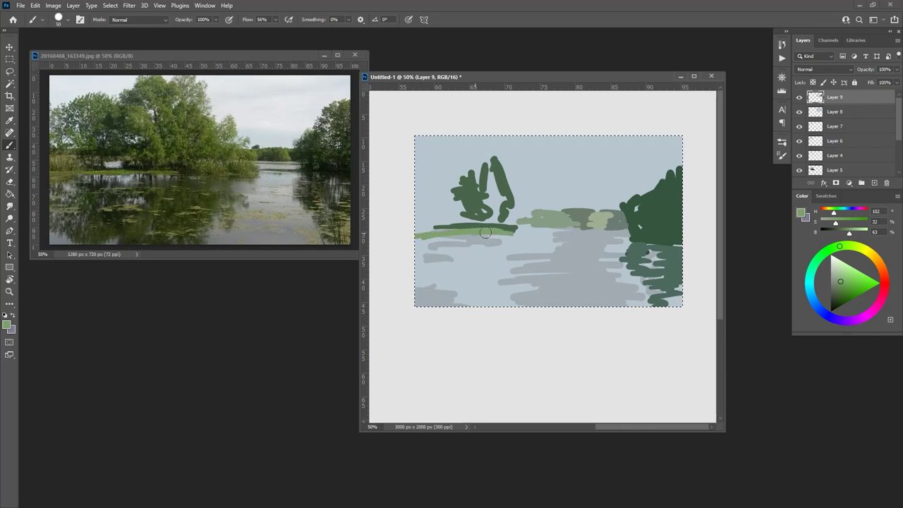
Add light green lily pads on the water and highlights on the left bank and right trees, using hue 87, saturation 27%, brightness 77%.
{"action": "left_click", "coordinate": [849, 246]}
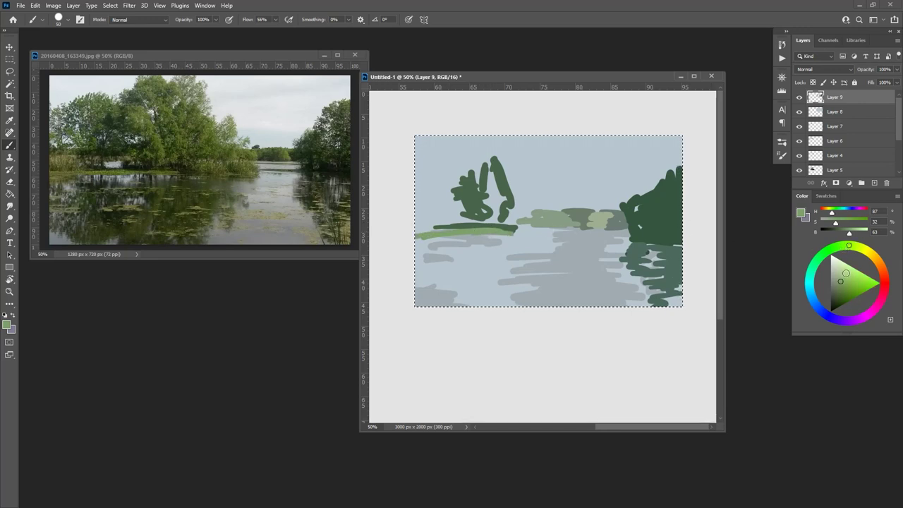
{"action": "left_click_drag", "start_coordinate": [840, 282], "coordinate": [840, 274]}
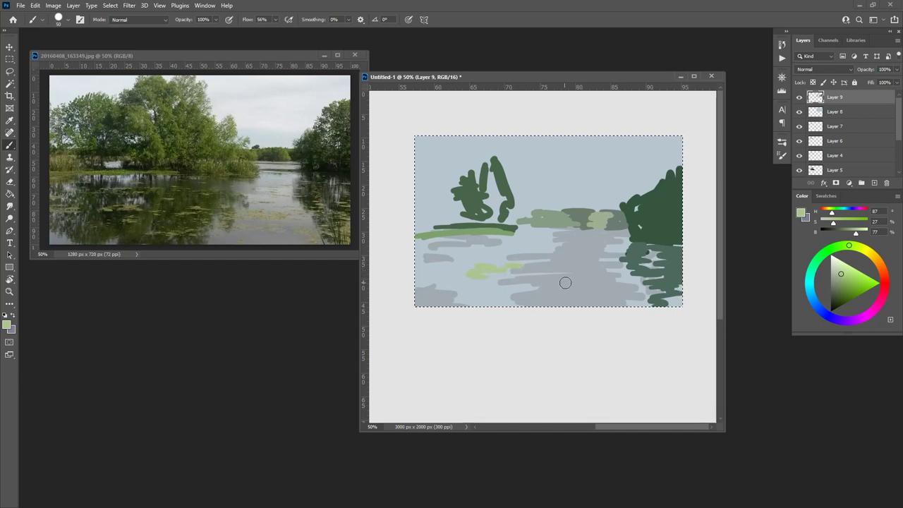
{"action": "mouse_move", "coordinate": [589, 285]}
{"action": "left_mouse_down"}
{"action": "mouse_move", "coordinate": [617, 288]}
{"action": "mouse_move", "coordinate": [619, 277]}
{"action": "mouse_move", "coordinate": [665, 292]}
{"action": "mouse_move", "coordinate": [664, 278]}
{"action": "left_mouse_up"}
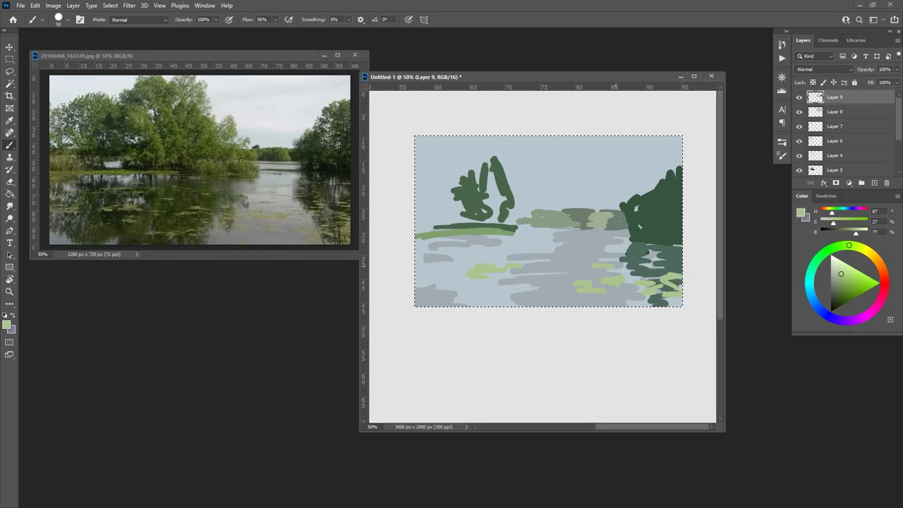
{"action": "left_click_drag", "start_coordinate": [438, 273], "coordinate": [453, 267]}
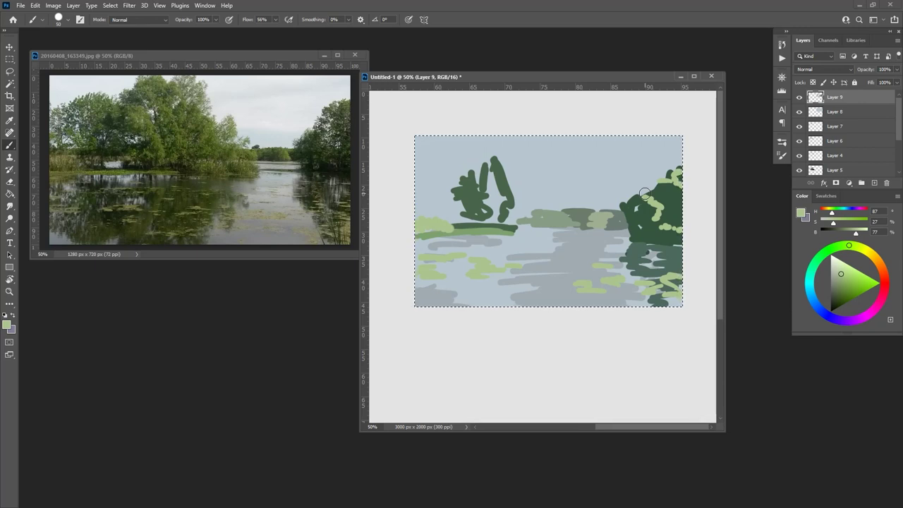
Paint the large tree's reflection across the left side of the water in grey-green, hue 140, saturation 21%, brightness 49%.
{"action": "left_click", "coordinate": [489, 197], "text": "alt"}
{"action": "left_click_drag", "start_coordinate": [836, 292], "coordinate": [835, 285]}
{"action": "left_click", "coordinate": [817, 259]}
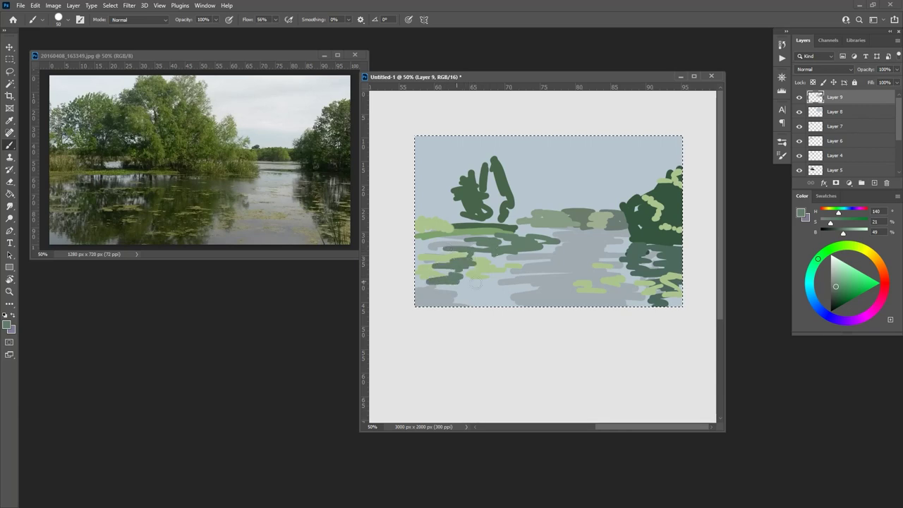
{"action": "left_click_drag", "start_coordinate": [526, 286], "coordinate": [493, 284]}
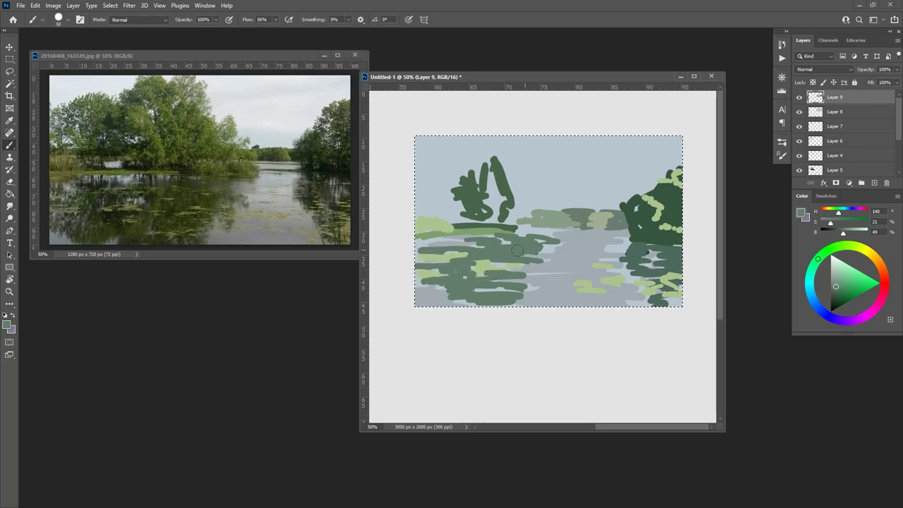
Fill the large tree's central foliage with mid green, hue 120, saturation 26%, brightness 61%.
{"action": "left_click", "coordinate": [505, 187], "text": "alt"}
{"action": "left_click", "coordinate": [828, 250]}
{"action": "left_click", "coordinate": [838, 281]}
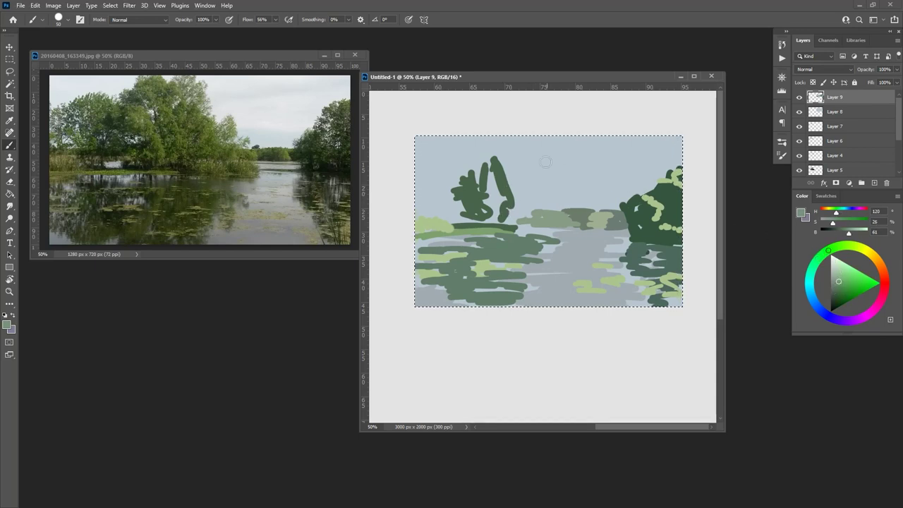
{"action": "left_click_drag", "start_coordinate": [486, 171], "coordinate": [493, 204]}
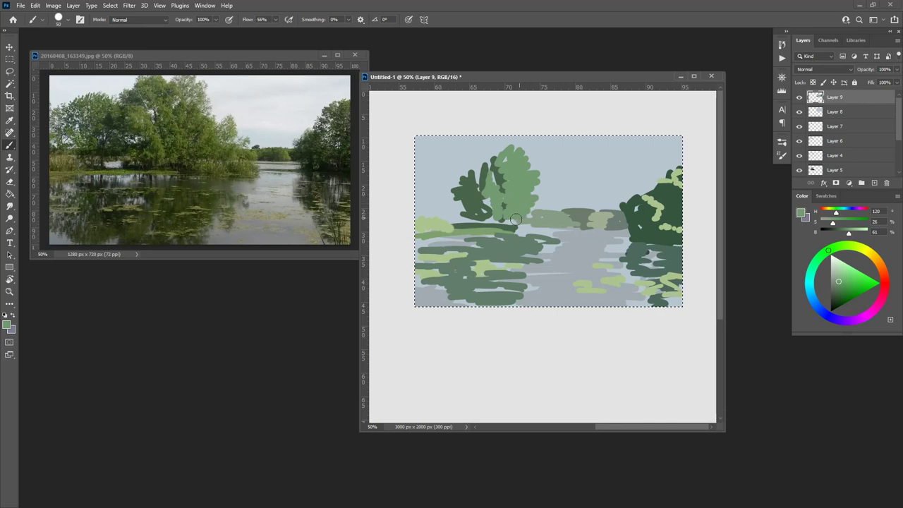
Paint the large tree's sunlit right edge and the bank below it in light green, hue 96, saturation 32%, brightness 74%.
{"action": "left_click_drag", "start_coordinate": [829, 249], "coordinate": [844, 246]}
{"action": "left_click_drag", "start_coordinate": [840, 282], "coordinate": [841, 276]}
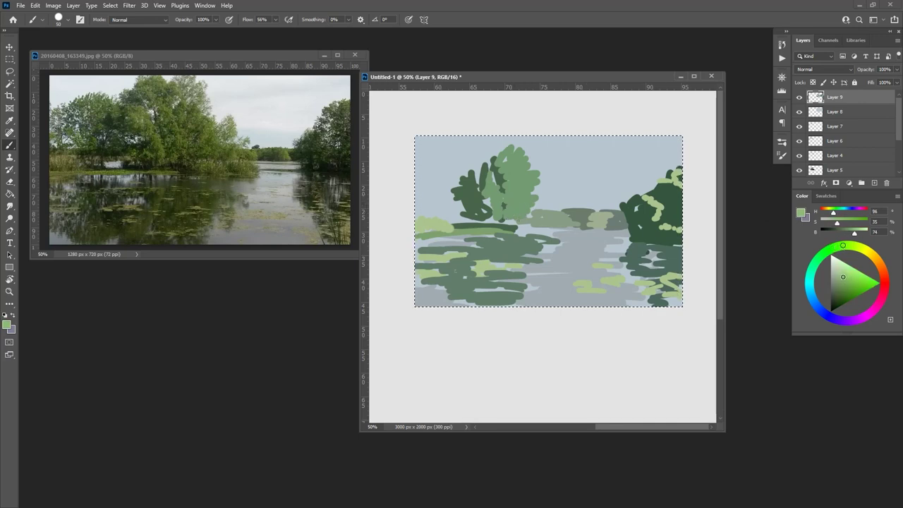
{"action": "mouse_move", "coordinate": [528, 161]}
{"action": "left_mouse_down"}
{"action": "mouse_move", "coordinate": [531, 195]}
{"action": "mouse_move", "coordinate": [546, 195]}
{"action": "mouse_move", "coordinate": [547, 206]}
{"action": "mouse_move", "coordinate": [533, 221]}
{"action": "mouse_move", "coordinate": [557, 223]}
{"action": "mouse_move", "coordinate": [528, 232]}
{"action": "mouse_move", "coordinate": [589, 238]}
{"action": "left_mouse_up"}
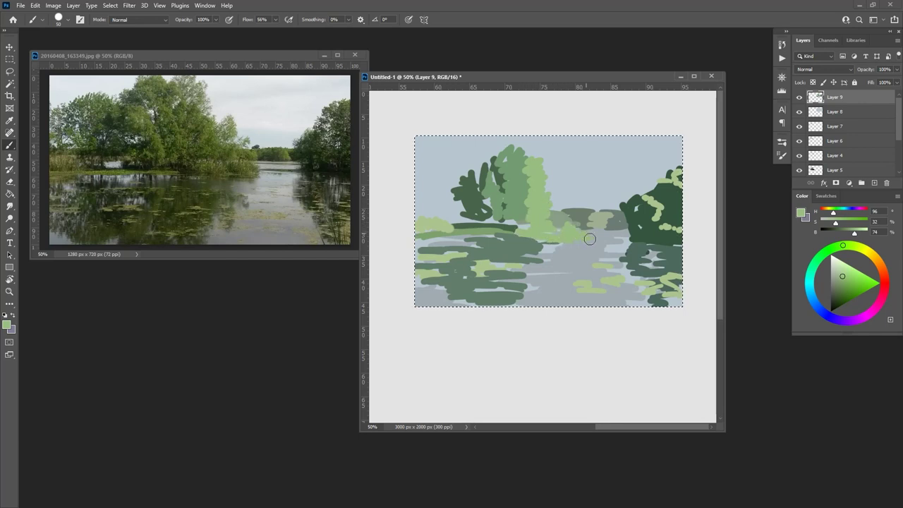
Paint the left trees and large tree's outer edges light green, and add pale clouds, hue 196, saturation 6%, brightness 90%.
{"action": "mouse_move", "coordinate": [514, 202]}
{"action": "left_mouse_down"}
{"action": "mouse_move", "coordinate": [487, 179]}
{"action": "mouse_move", "coordinate": [502, 205]}
{"action": "mouse_move", "coordinate": [461, 183]}
{"action": "left_mouse_up"}
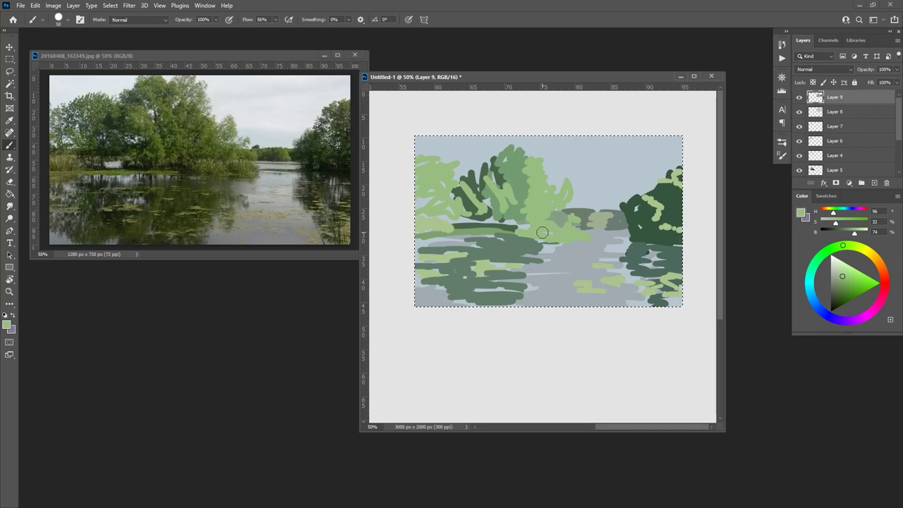
{"action": "left_click", "coordinate": [616, 155], "text": "alt"}
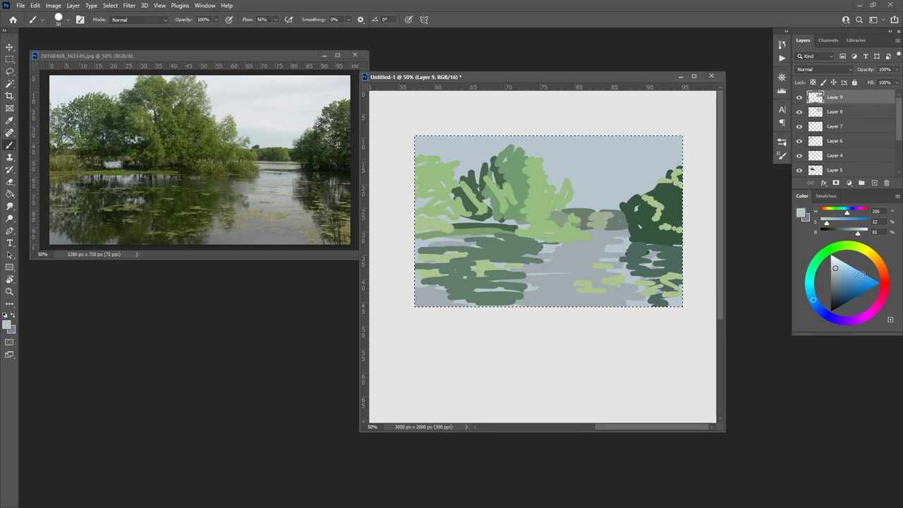
{"action": "left_click", "coordinate": [834, 264]}
{"action": "left_click_drag", "start_coordinate": [834, 263], "coordinate": [833, 262]}
{"action": "left_click_drag", "start_coordinate": [813, 299], "coordinate": [811, 293]}
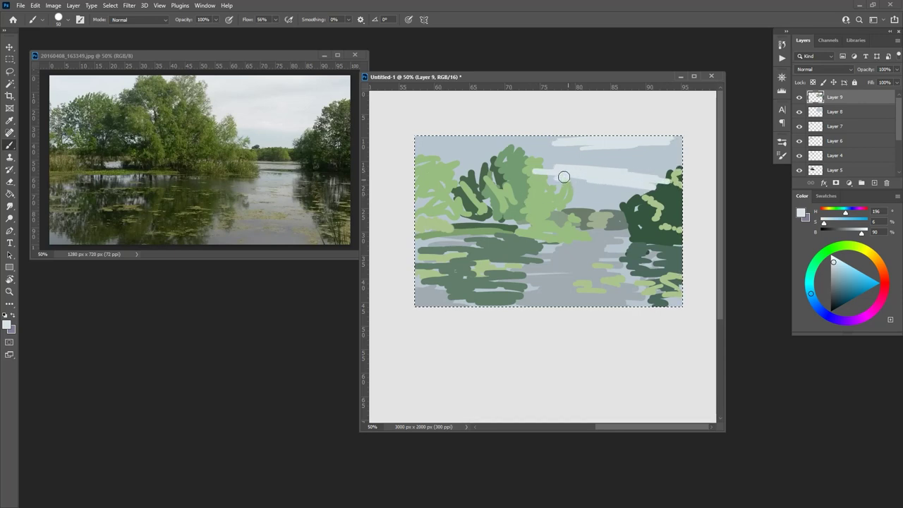
Clean up the large tree's right edge and the right trees' outline against the clouds with sampled light green and dark green.
{"action": "left_click", "coordinate": [536, 176], "text": "alt"}
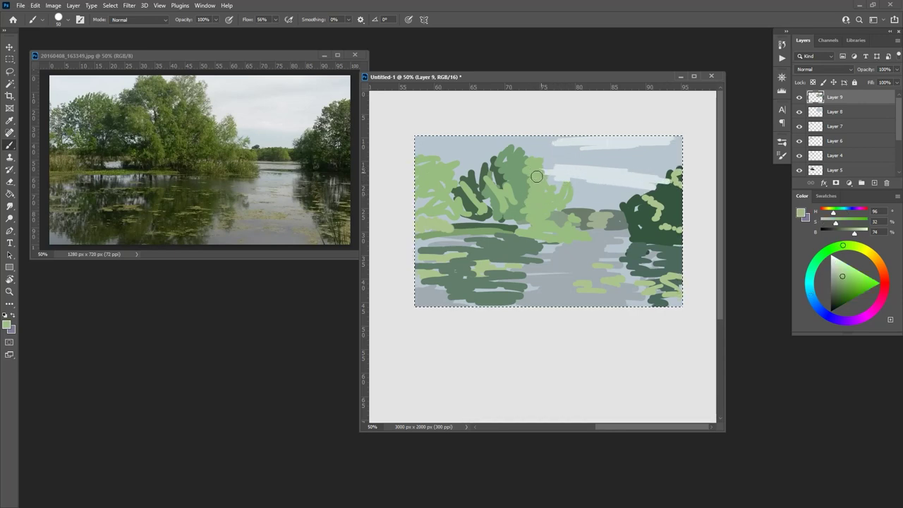
{"action": "left_click", "coordinate": [665, 207], "text": "alt"}
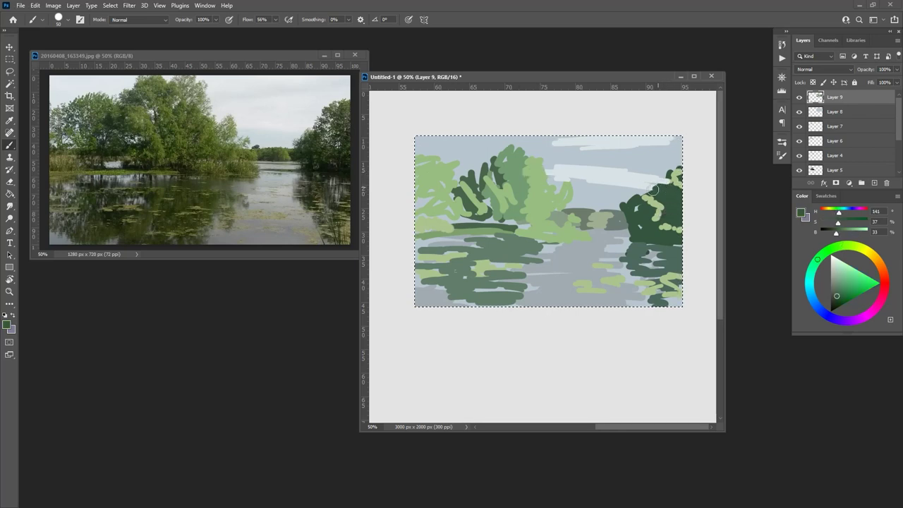
{"action": "left_click", "coordinate": [668, 181], "text": "alt"}
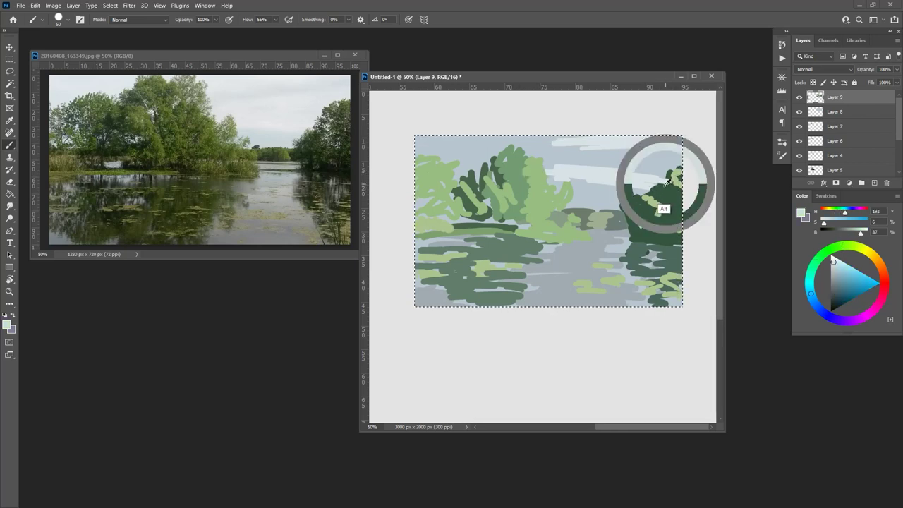
{"action": "left_click", "coordinate": [667, 179], "text": "alt"}
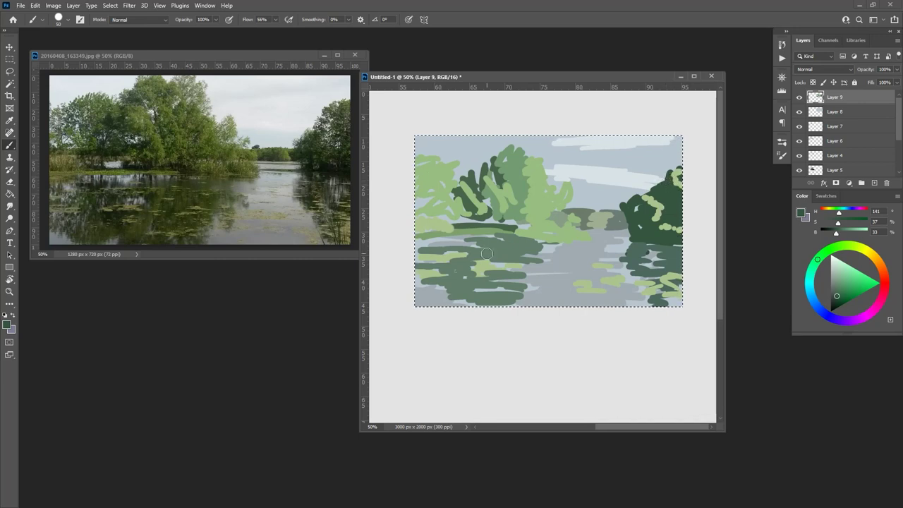
Add pale clouds above the left and large trees in hue 196, saturation 6%, brightness 90%, touching up the dark treetop between them.
{"action": "left_click", "coordinate": [560, 166], "text": "alt"}
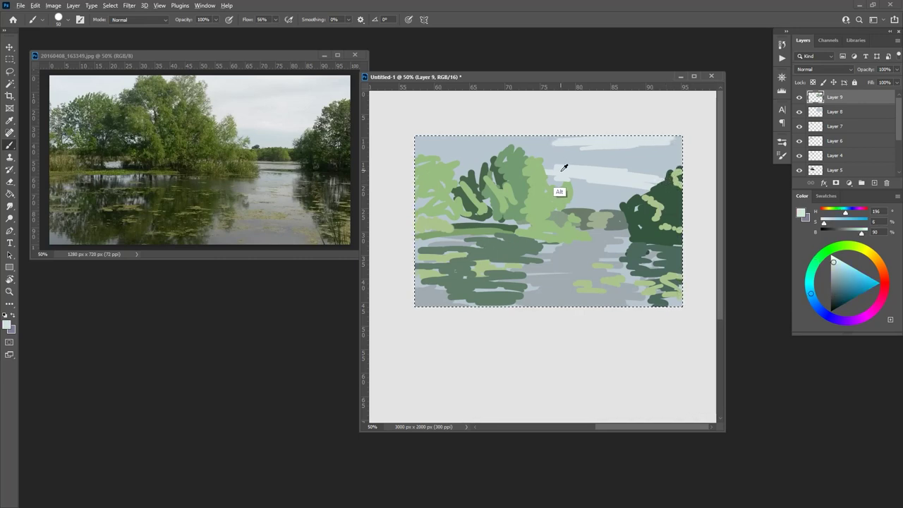
{"action": "left_click_drag", "start_coordinate": [473, 162], "coordinate": [483, 161]}
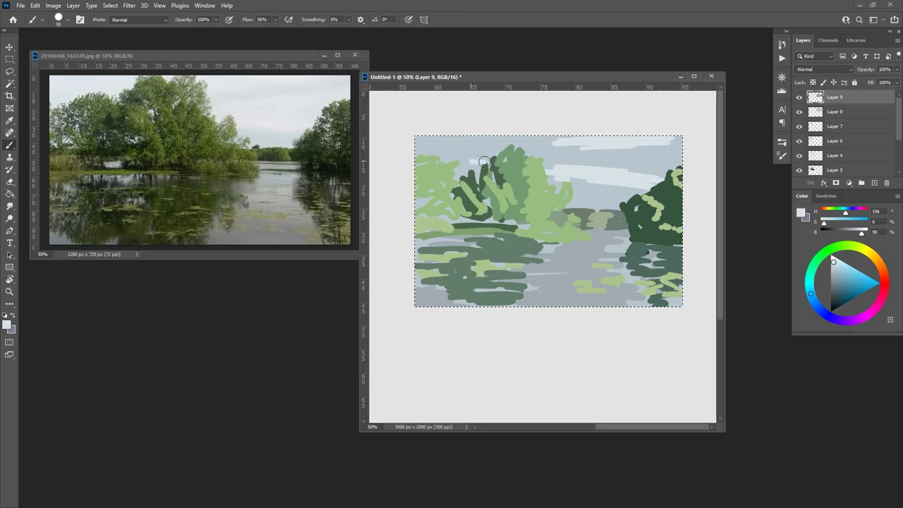
{"action": "left_click", "coordinate": [485, 164], "text": "alt"}
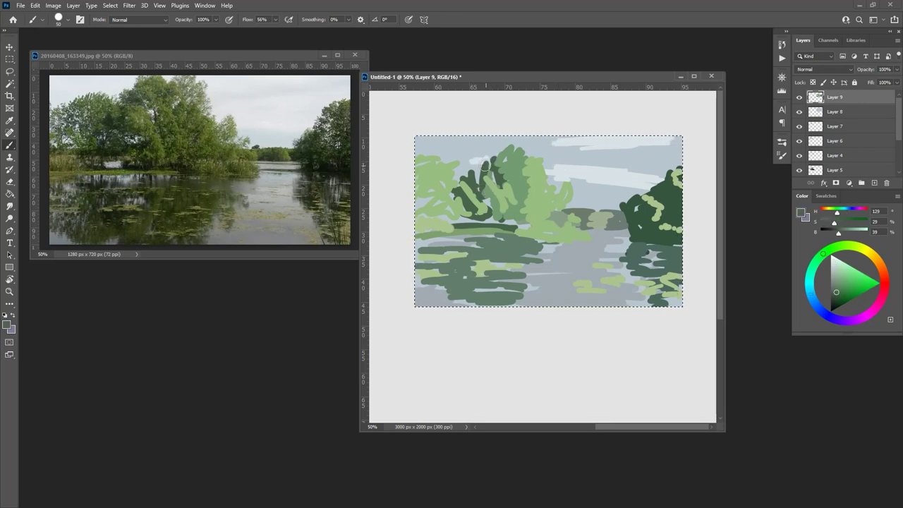
{"action": "left_click", "coordinate": [469, 154], "text": "alt"}
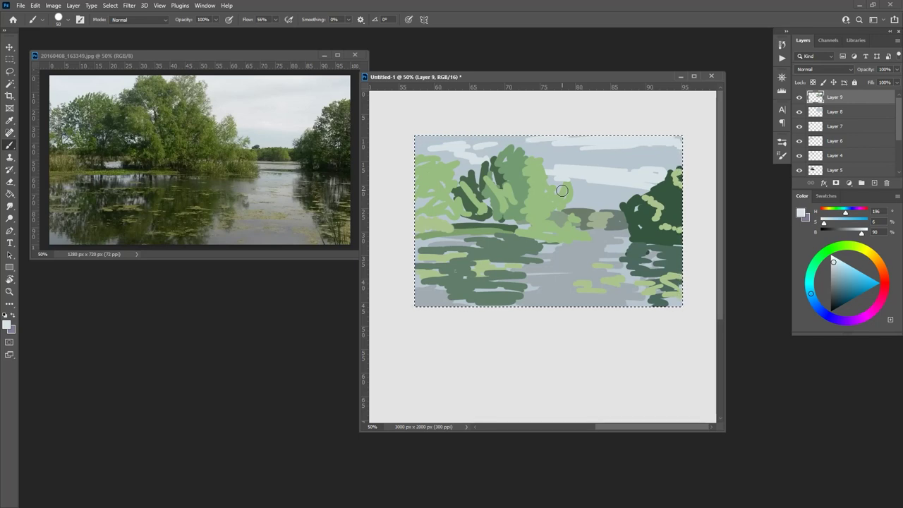
Widen the right trees' light green highlight, and with a size 40 brush add highlights, hue 84, saturation 37%, brightness 92%, to the left and large trees.
{"action": "left_click", "coordinate": [655, 206], "text": "alt"}
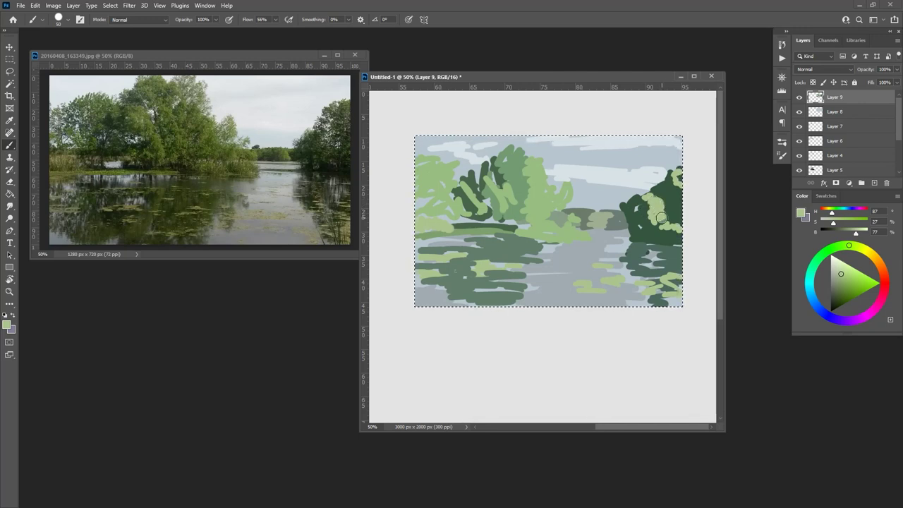
{"action": "key", "text": "bracketleft"}
{"action": "key", "text": "bracketleft"}
{"action": "key", "text": "bracketright"}
{"action": "left_click", "coordinate": [540, 198], "text": "alt"}
{"action": "left_click", "coordinate": [850, 245]}
{"action": "left_click", "coordinate": [847, 268]}
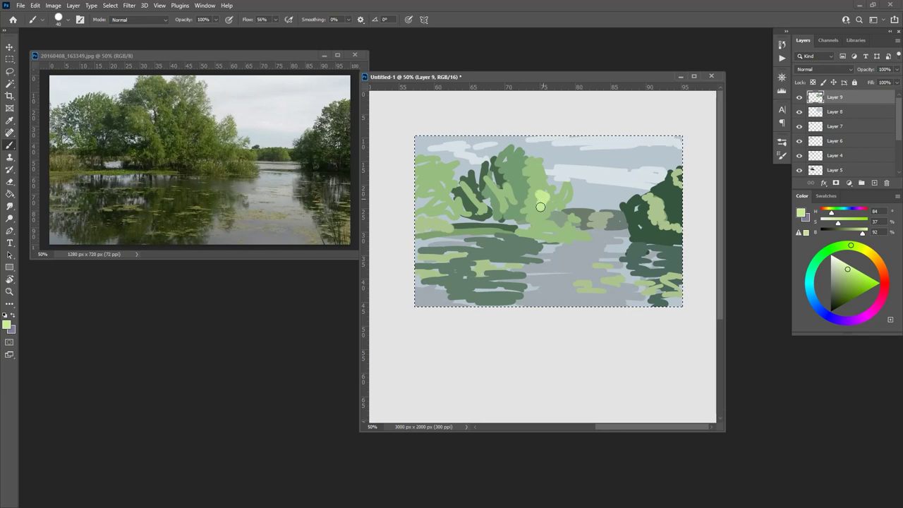
{"action": "left_click_drag", "start_coordinate": [535, 170], "coordinate": [541, 185]}
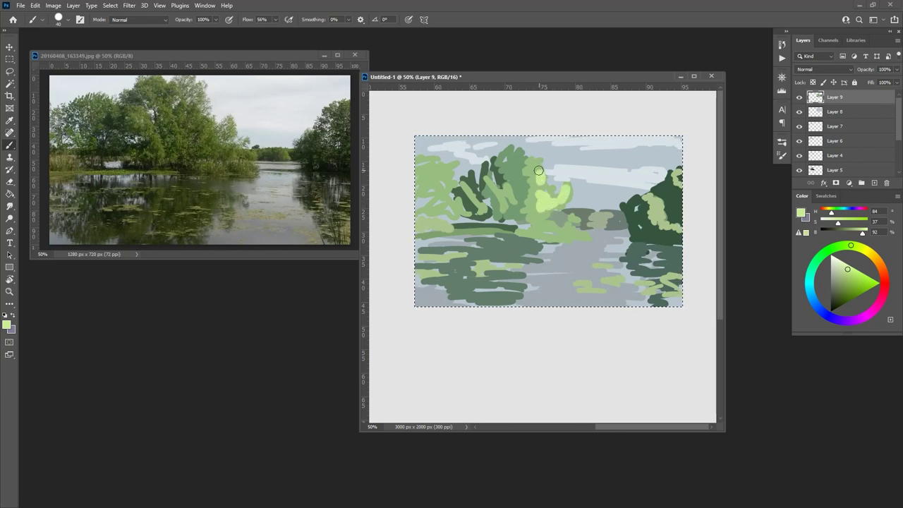
{"action": "left_click_drag", "start_coordinate": [548, 218], "coordinate": [573, 228]}
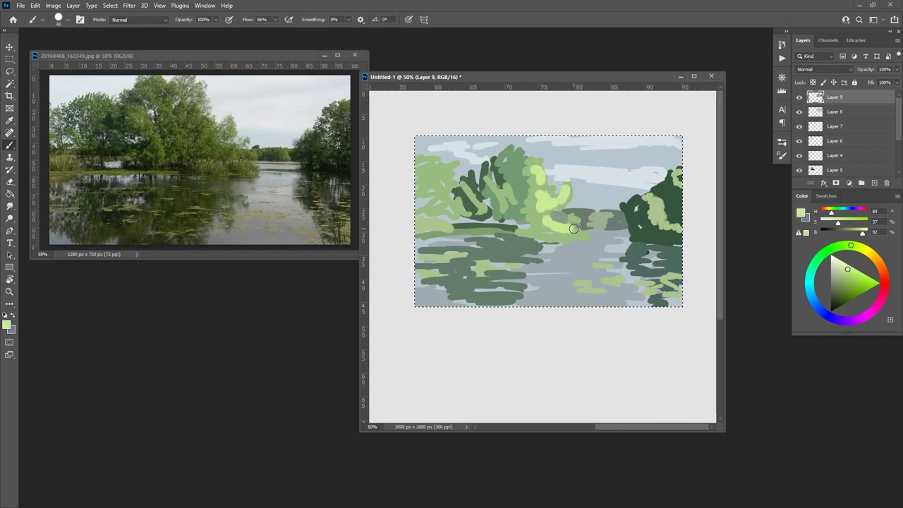
{"action": "left_click_drag", "start_coordinate": [502, 190], "coordinate": [515, 200]}
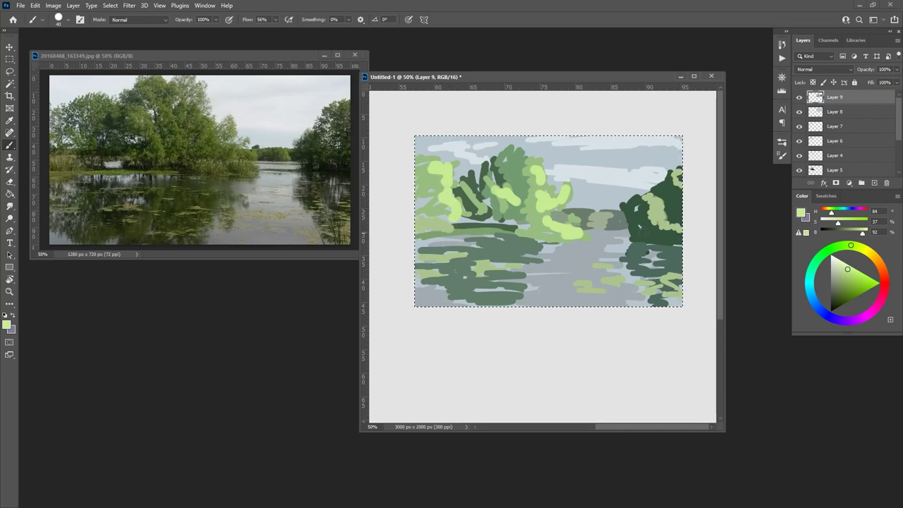
Paint very dark green shadows, hue 115, saturation 49%, brightness 15%, along the large tree's base and in the right trees.
{"action": "left_click_drag", "start_coordinate": [842, 294], "coordinate": [834, 302]}
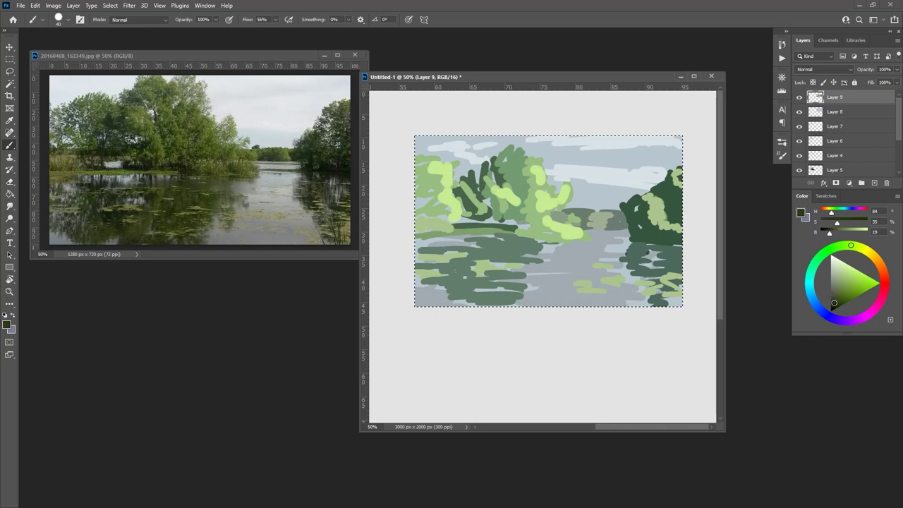
{"action": "left_click", "coordinate": [831, 248]}
{"action": "left_click_drag", "start_coordinate": [834, 303], "coordinate": [834, 304]}
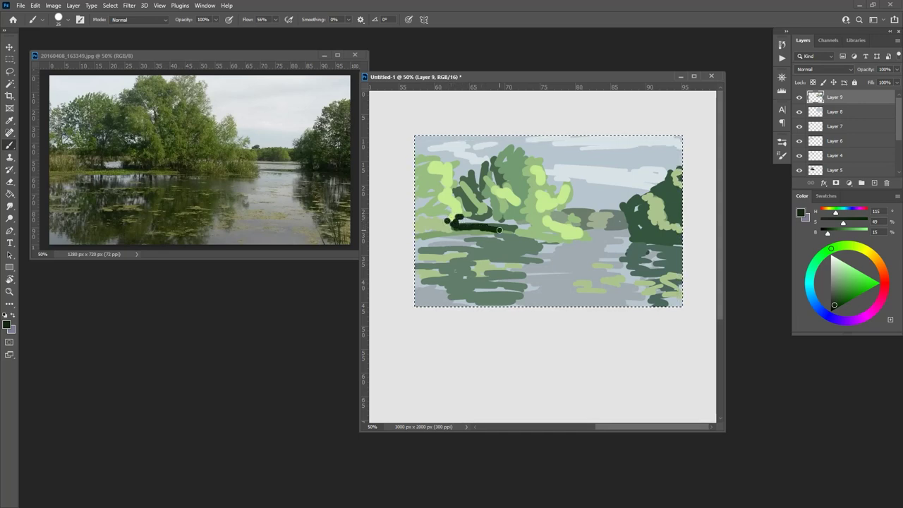
{"action": "left_click_drag", "start_coordinate": [508, 229], "coordinate": [511, 229]}
{"action": "left_click_drag", "start_coordinate": [546, 234], "coordinate": [547, 235]}
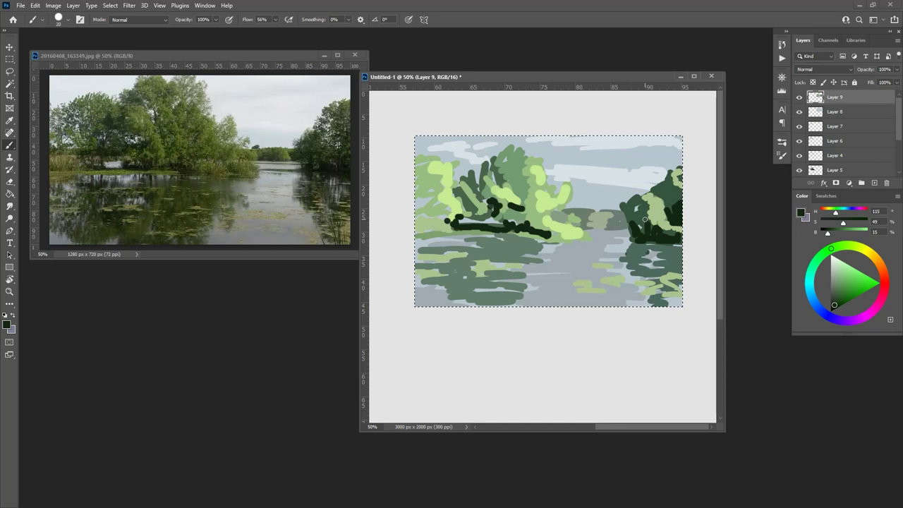
Refine the shadow edges in the right trees and beneath the large tree with sampled dark, mid and light greens.
{"action": "left_click", "coordinate": [645, 212], "text": "alt"}
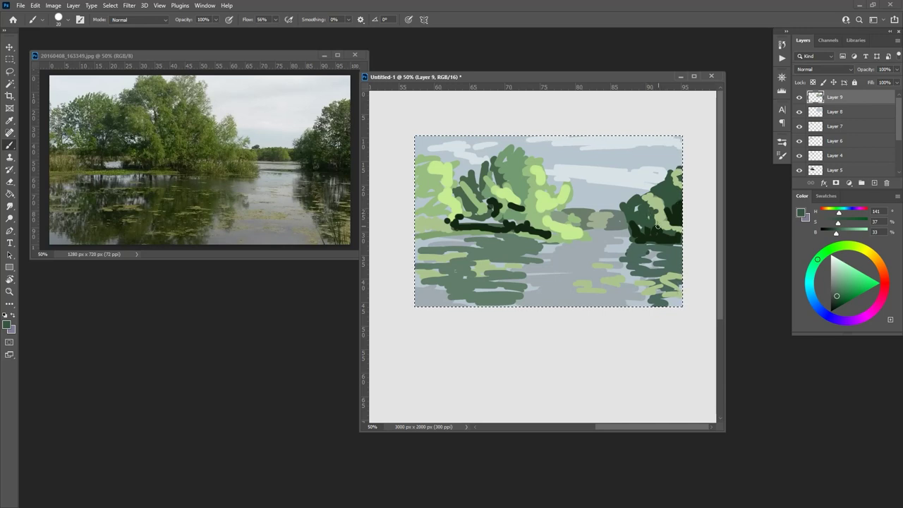
{"action": "left_click", "coordinate": [515, 215], "text": "alt"}
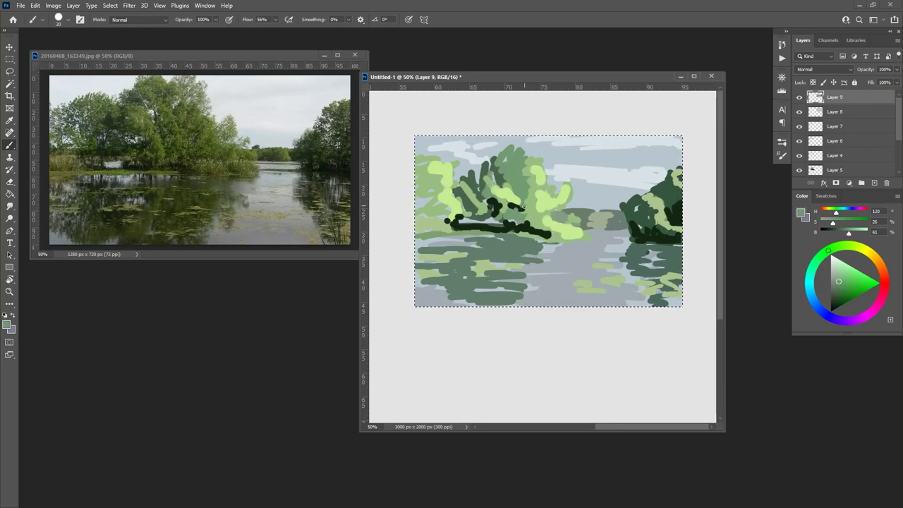
{"action": "left_click", "coordinate": [536, 222], "text": "alt"}
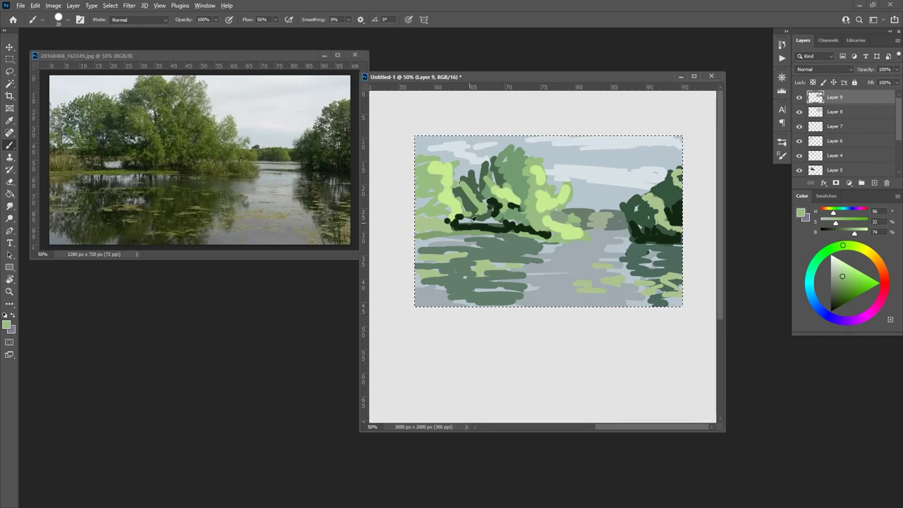
{"action": "left_click", "coordinate": [499, 222], "text": "alt"}
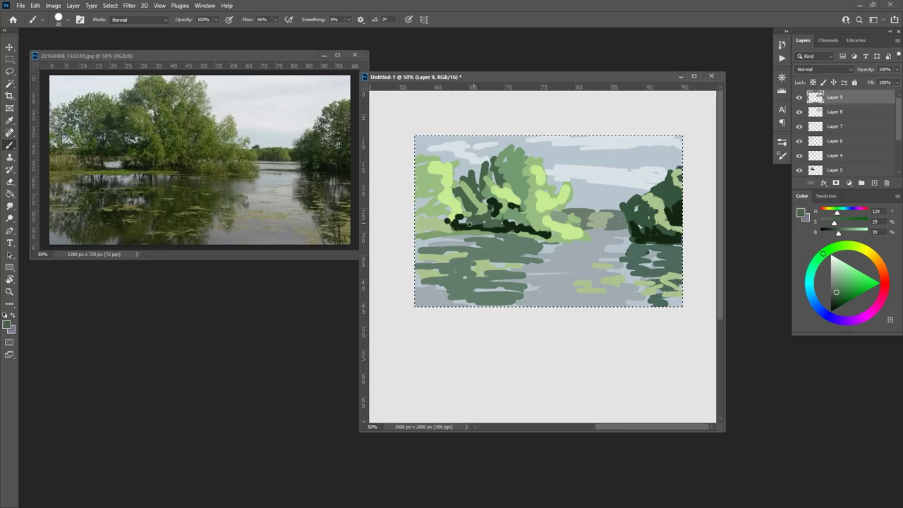
Paint the small water gap beneath the large tree in pale grey-blue, hue 196, saturation 6%, brightness 90%.
{"action": "left_click", "coordinate": [569, 246], "text": "alt"}
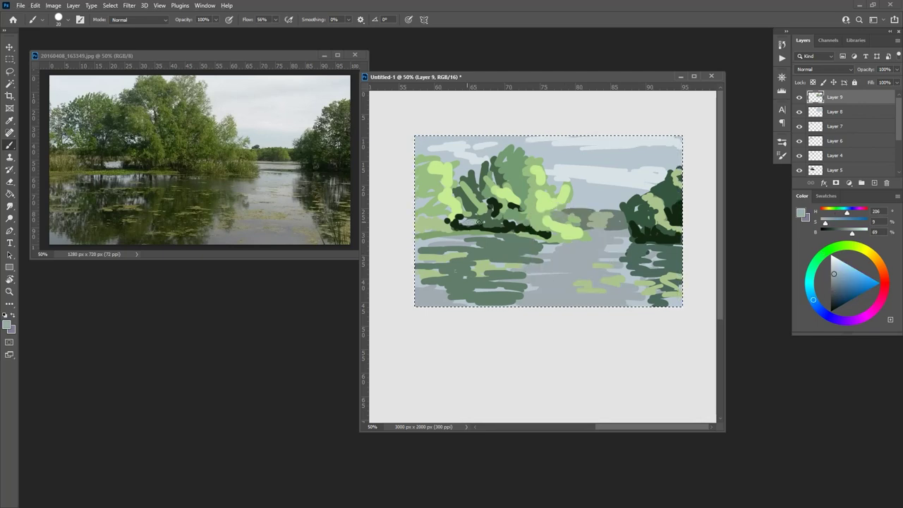
{"action": "left_click", "coordinate": [439, 238], "text": "alt"}
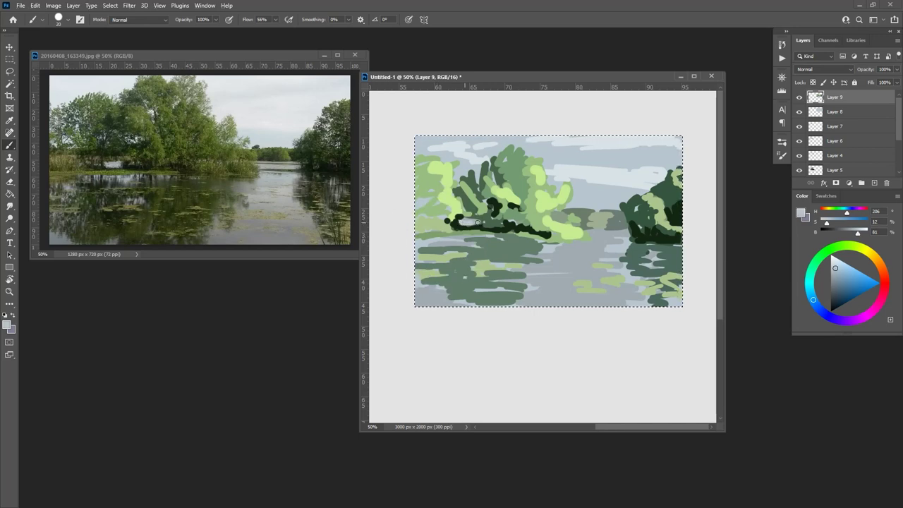
{"action": "left_click", "coordinate": [476, 155], "text": "alt"}
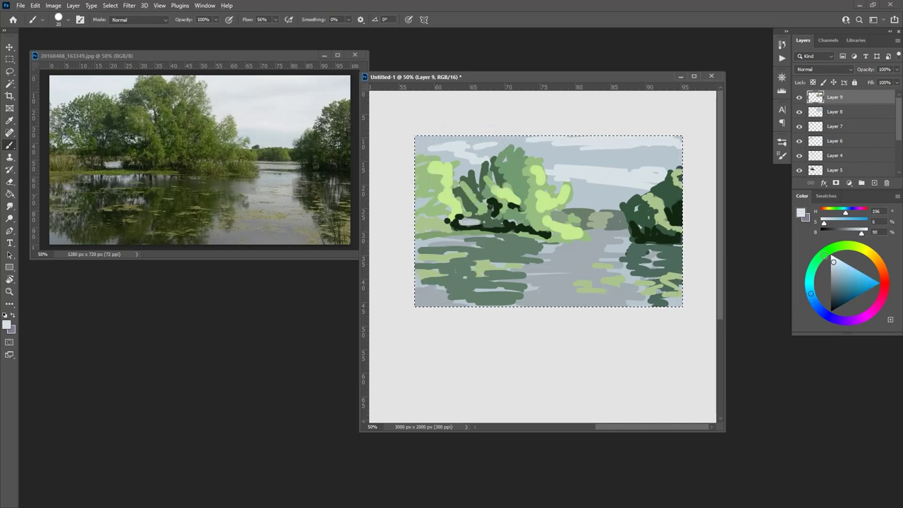
Paint pale sky reflections on the water below the bank and mid-river in hue 196, saturation 9%, brightness 85%.
{"action": "left_click", "coordinate": [466, 222], "text": "alt"}
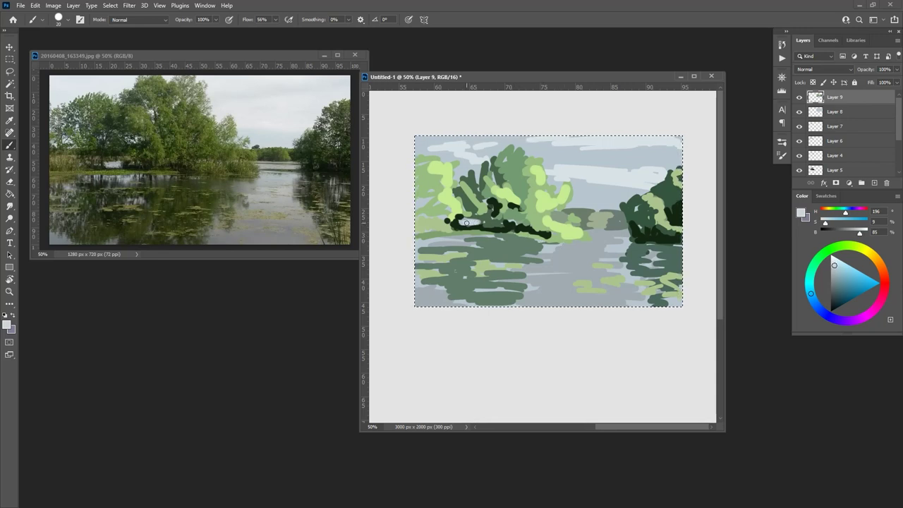
{"action": "left_click_drag", "start_coordinate": [473, 237], "coordinate": [490, 237]}
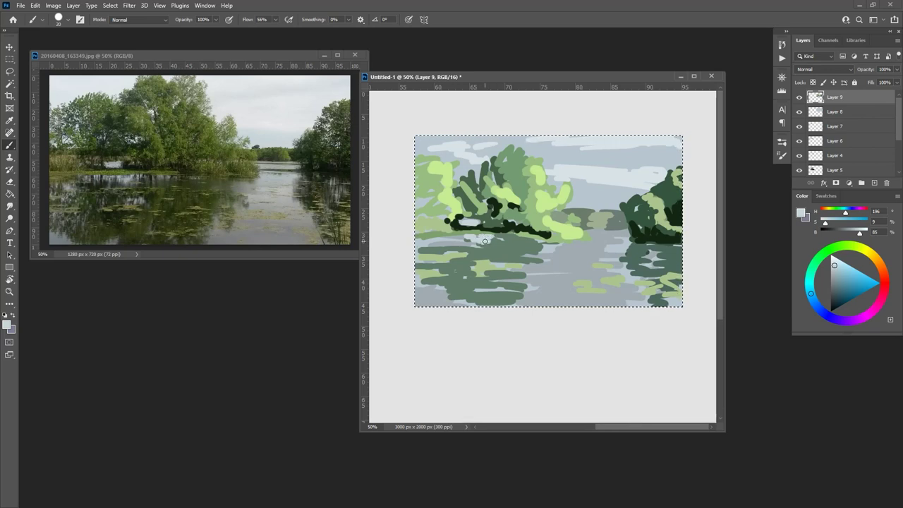
{"action": "left_click_drag", "start_coordinate": [478, 241], "coordinate": [498, 239]}
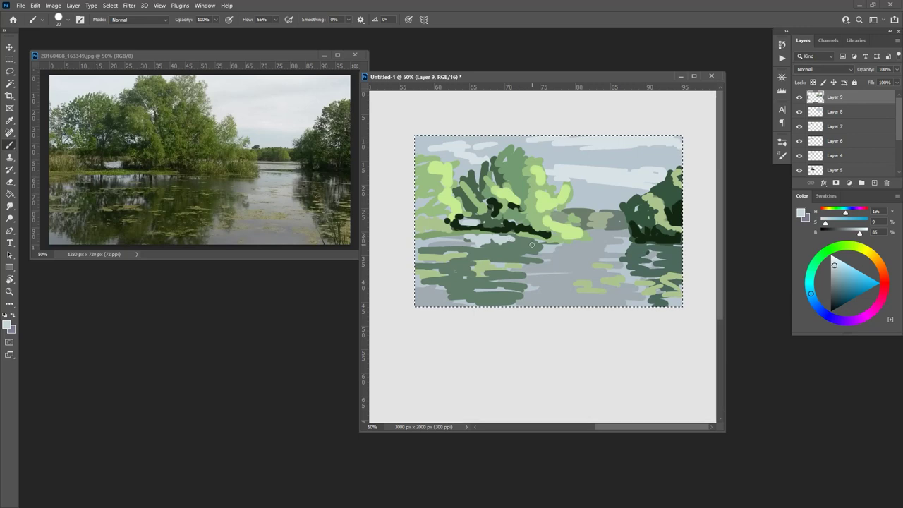
{"action": "mouse_move", "coordinate": [513, 239]}
{"action": "left_mouse_down"}
{"action": "mouse_move", "coordinate": [535, 243]}
{"action": "mouse_move", "coordinate": [519, 244]}
{"action": "left_mouse_up"}
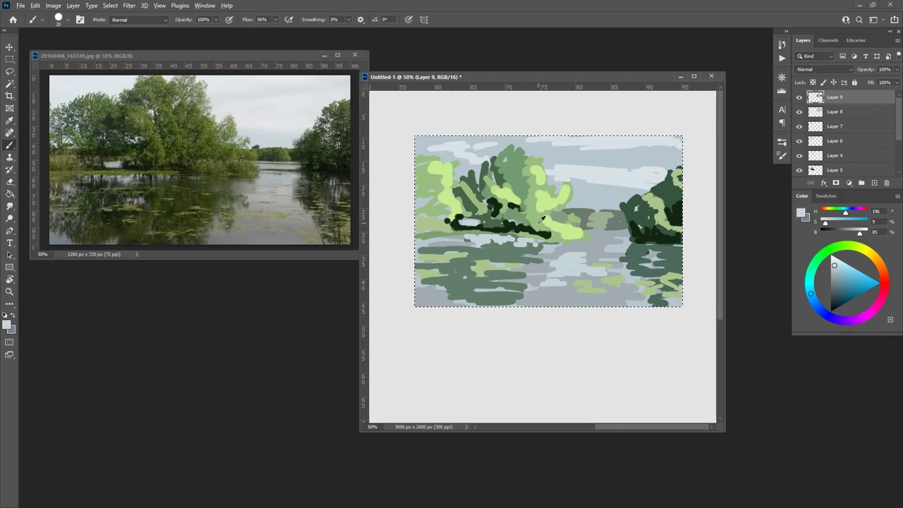
Vary the large tree's reflection with light green, hue 96, grey-green, hue 140, and dark green, hue 129, saturation 29%, brightness 39%.
{"action": "left_click", "coordinate": [543, 245], "text": "alt"}
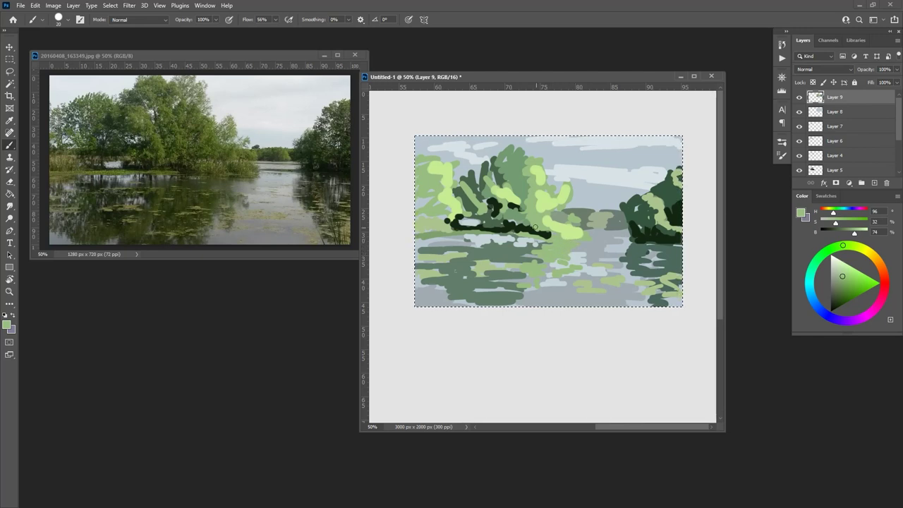
{"action": "left_click", "coordinate": [514, 245], "text": "alt"}
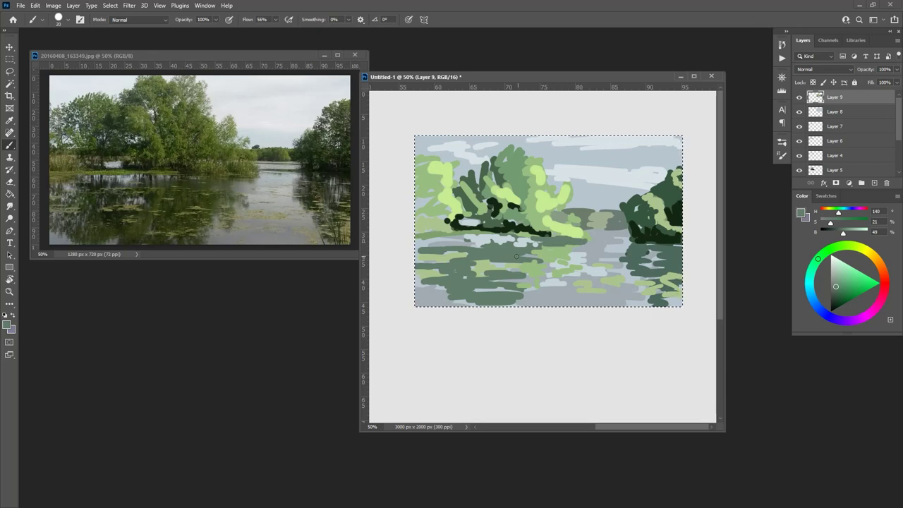
{"action": "left_click", "coordinate": [488, 221], "text": "alt"}
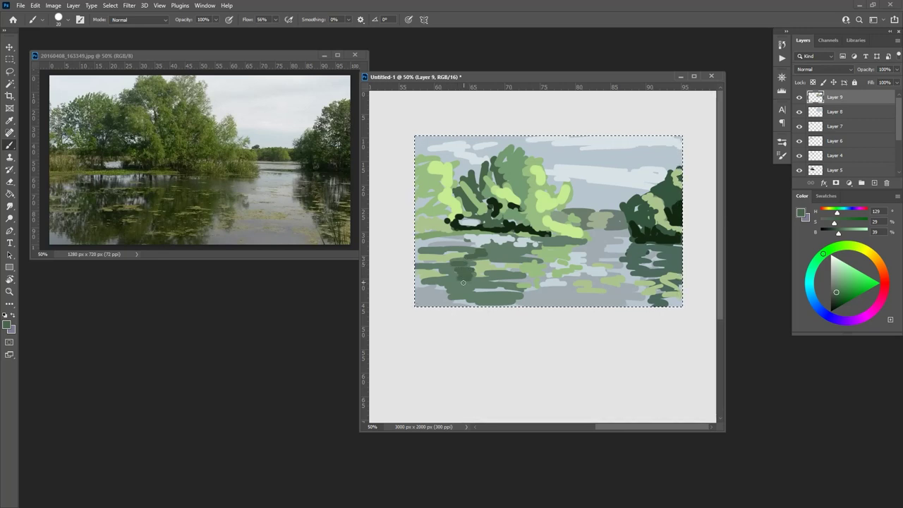
{"action": "left_click_drag", "start_coordinate": [474, 284], "coordinate": [505, 282]}
Extend the dark shadow line along the left bank in dark green, hue 115, saturation 45%, brightness 25%.
{"action": "left_click", "coordinate": [478, 228], "text": "alt"}
{"action": "left_click_drag", "start_coordinate": [419, 230], "coordinate": [429, 230]}
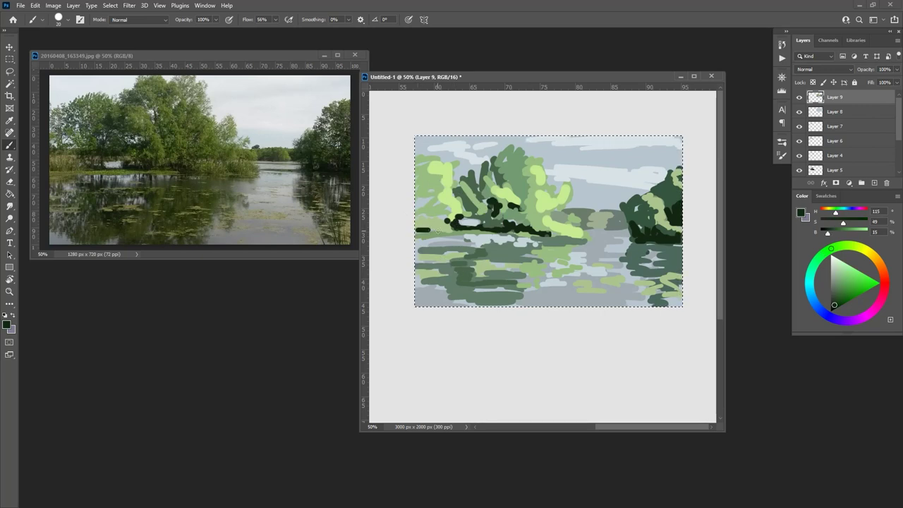
{"action": "left_click", "coordinate": [836, 301]}
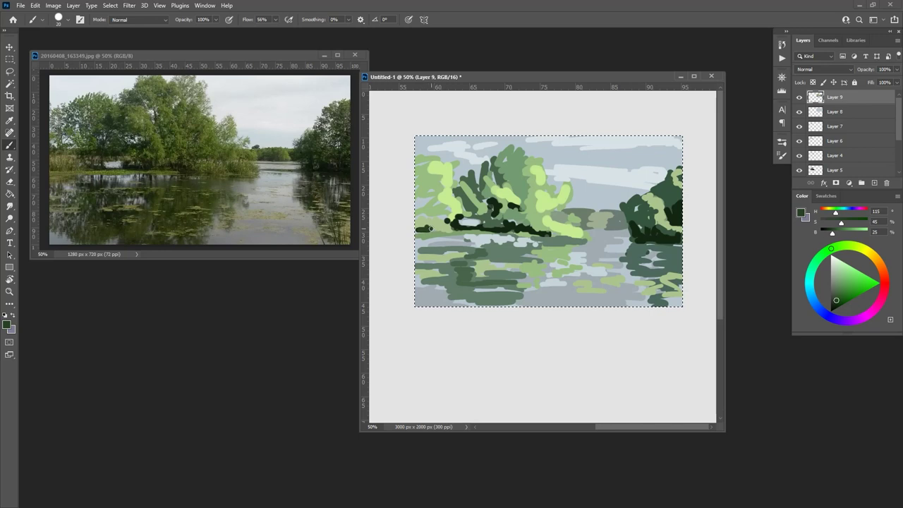
{"action": "left_click_drag", "start_coordinate": [433, 228], "coordinate": [415, 229]}
Examine the river study's overall colours and values at thumbnail size and again up close.
{"action": "key", "text": "ctrl+minus"}
{"action": "key", "text": "ctrl+minus"}
{"action": "key", "text": "ctrl+minus"}
{"action": "key", "text": "ctrl+minus"}
{"action": "key", "text": "ctrl+minus"}
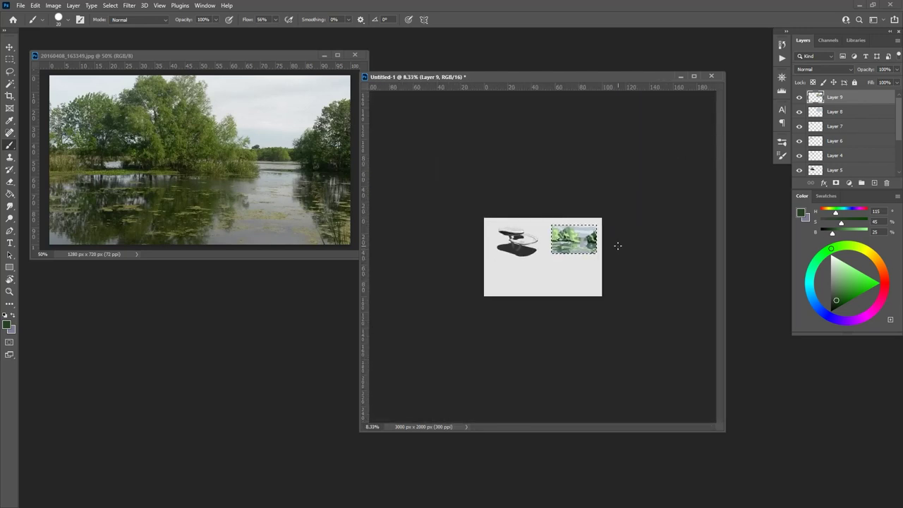
{"action": "key", "text": "ctrl+minus"}
{"action": "key", "text": "ctrl+plus"}
{"action": "key", "text": "ctrl+plus"}
{"action": "key", "text": "ctrl+plus"}
{"action": "key", "text": "ctrl+plus"}
{"action": "key", "text": "ctrl+plus"}
{"action": "key", "text": "ctrl+plus"}
{"action": "key", "text": "ctrl+plus"}
{"action": "left_click_drag", "start_coordinate": [551, 254], "coordinate": [473, 282]}
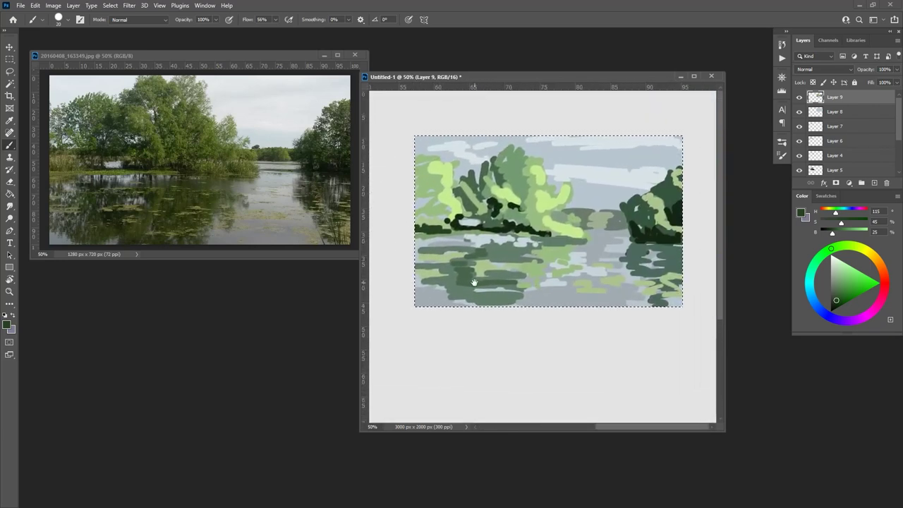